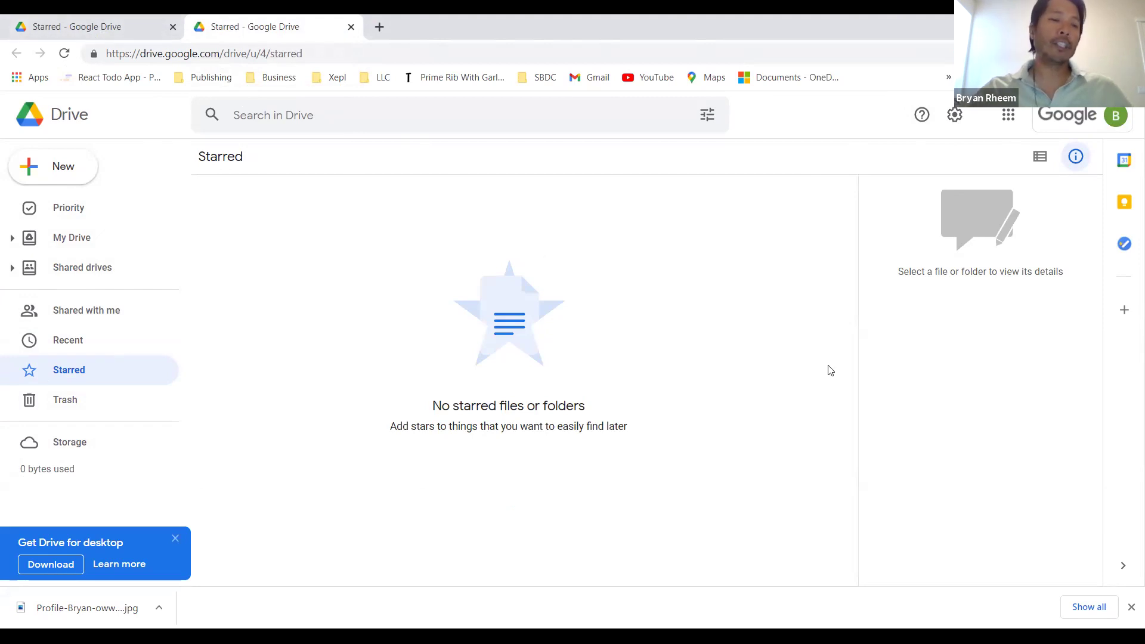
click(114, 34)
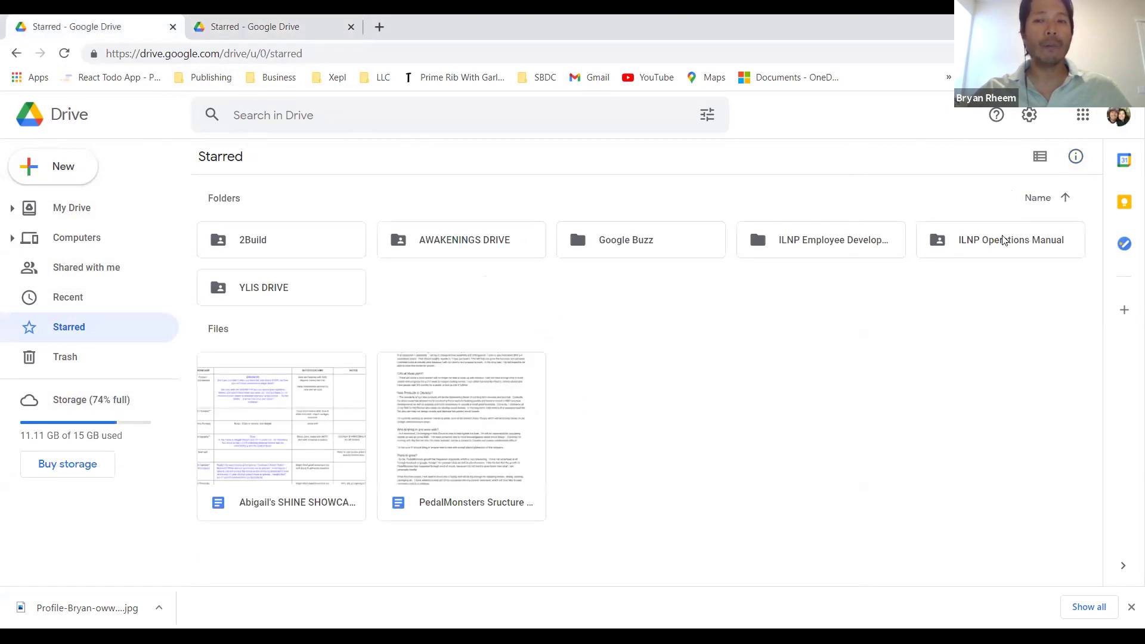
click(267, 22)
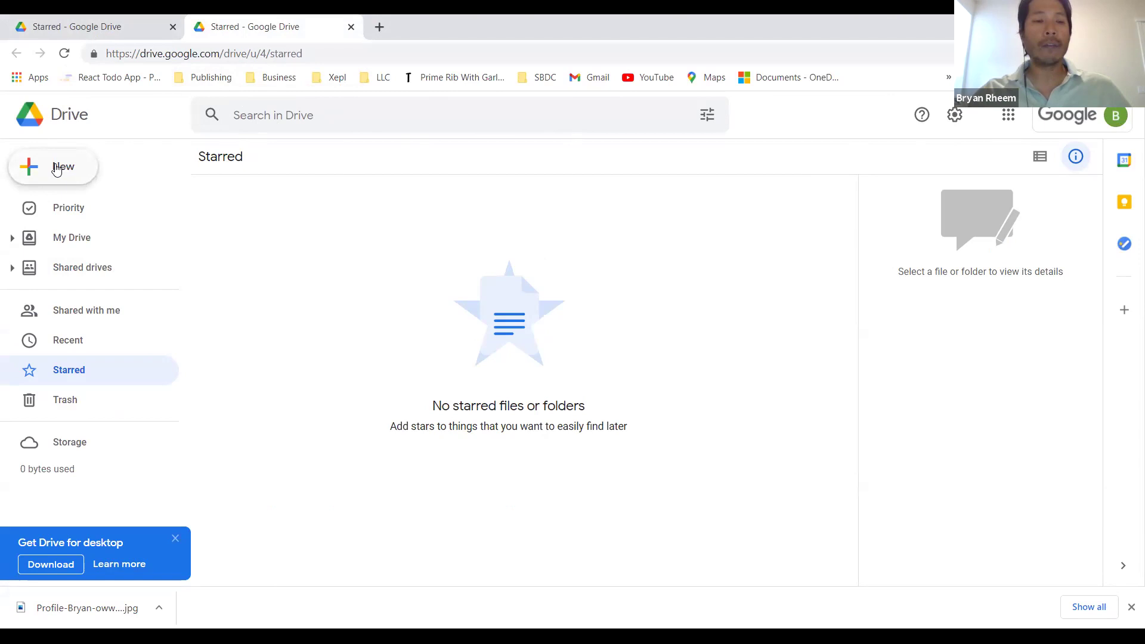
click(57, 168)
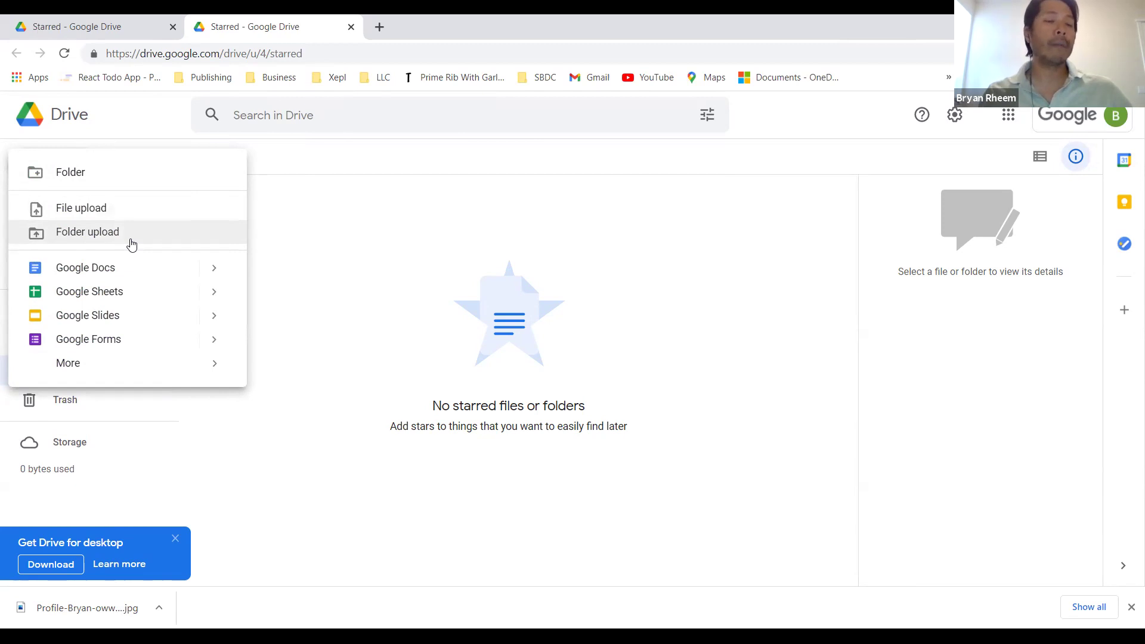
click(103, 231)
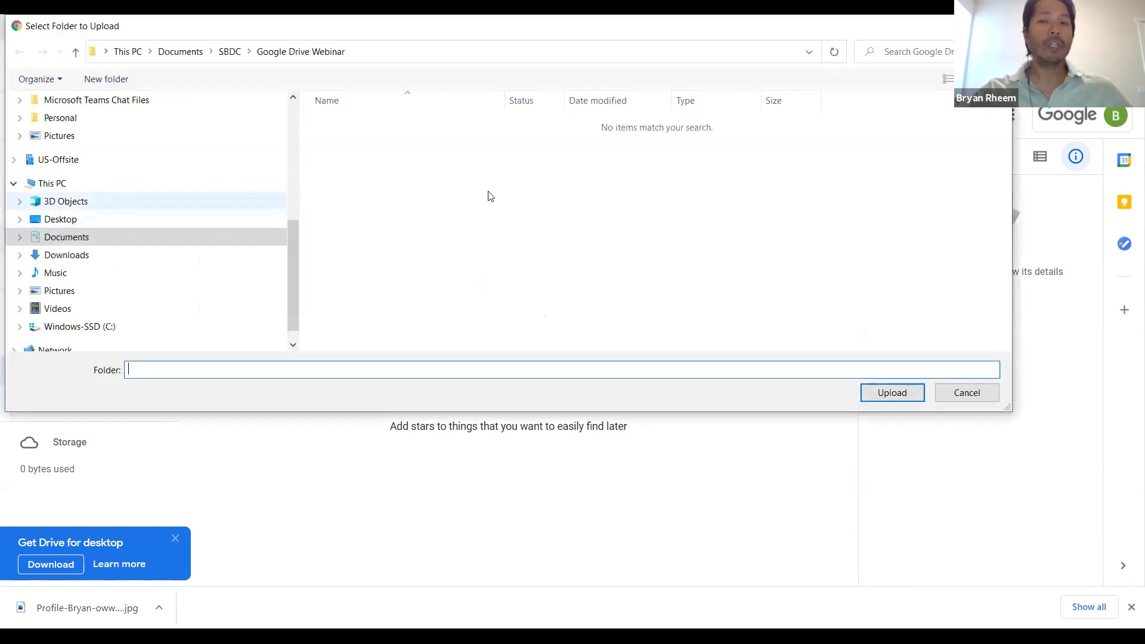
click(48, 122)
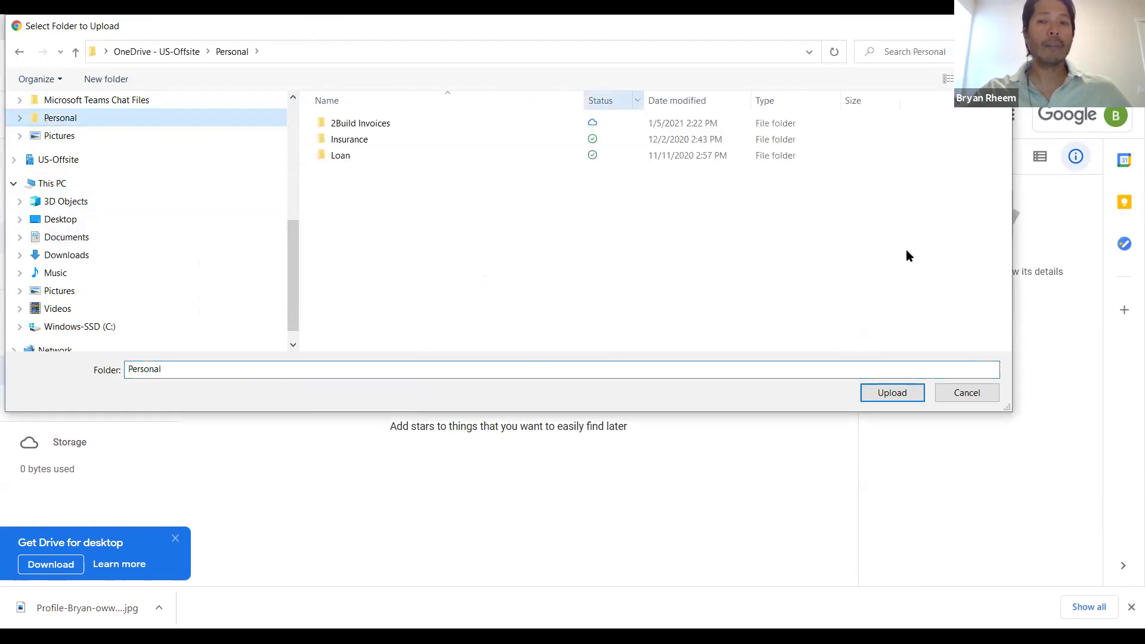
click(985, 393)
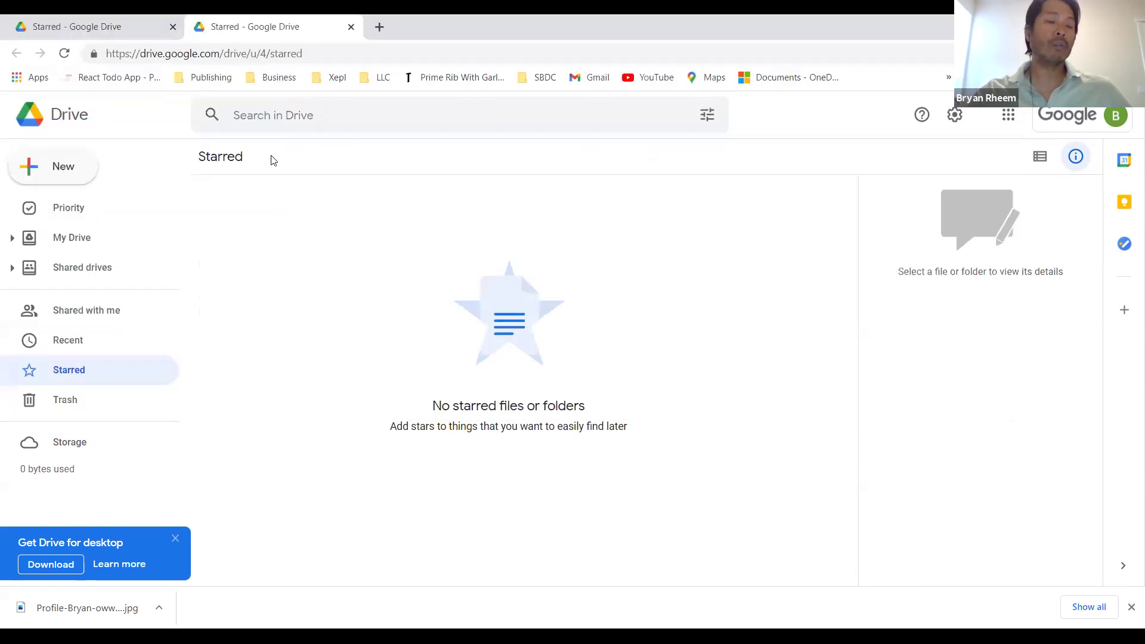
click(66, 170)
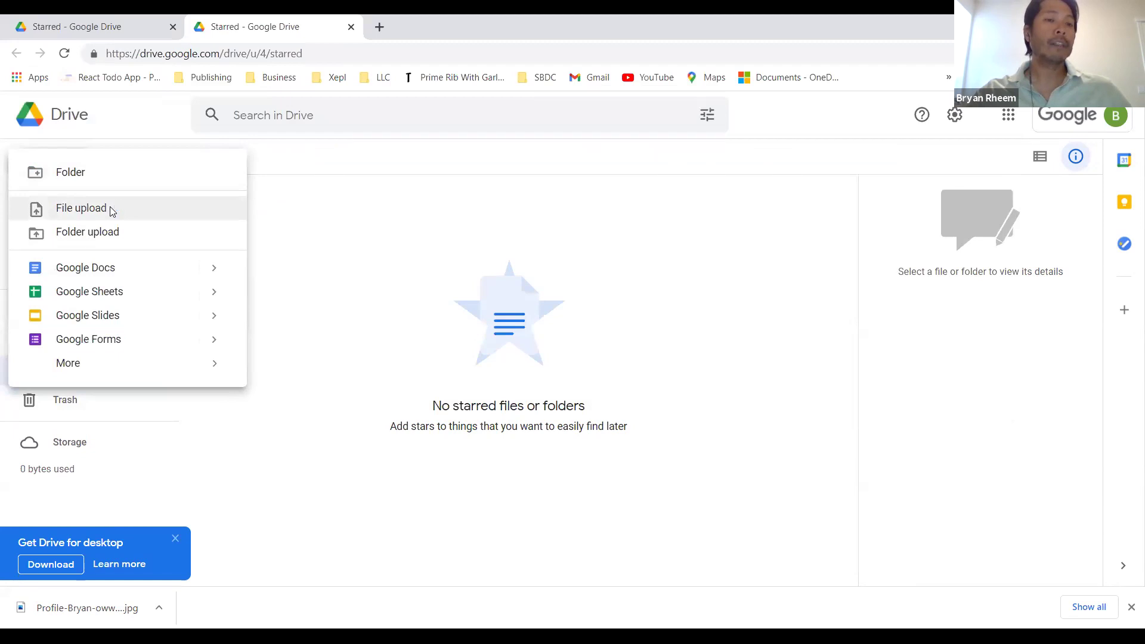
click(110, 212)
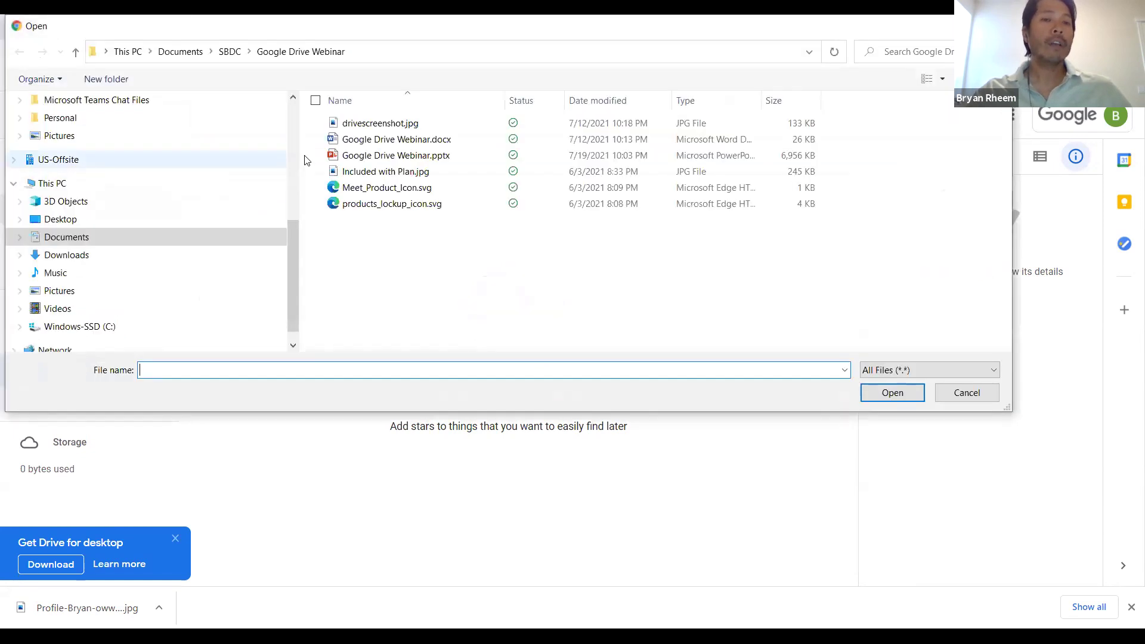
click(961, 393)
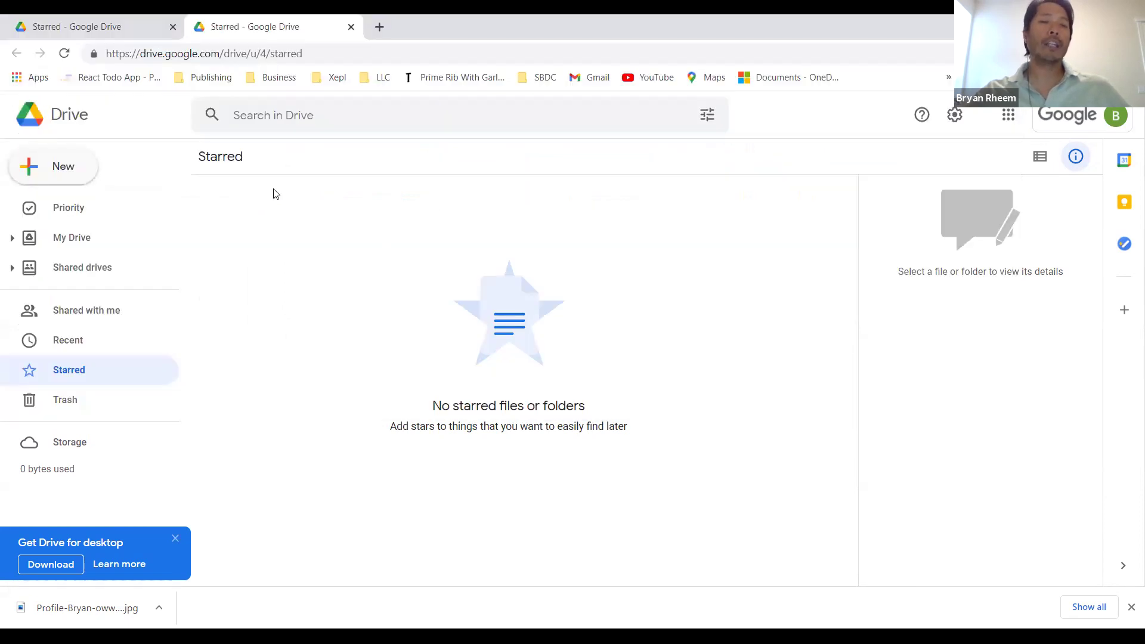
click(43, 177)
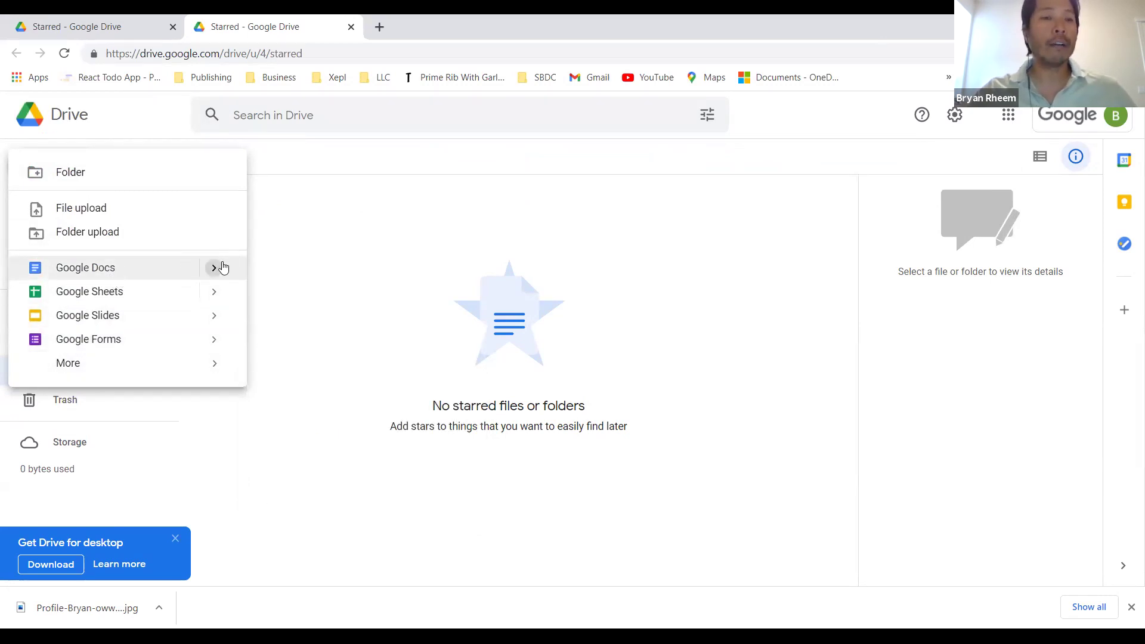
Step: Create a blank Google Docs file ('Untitled document') from Drive's New menu
mouse_move(220, 268)
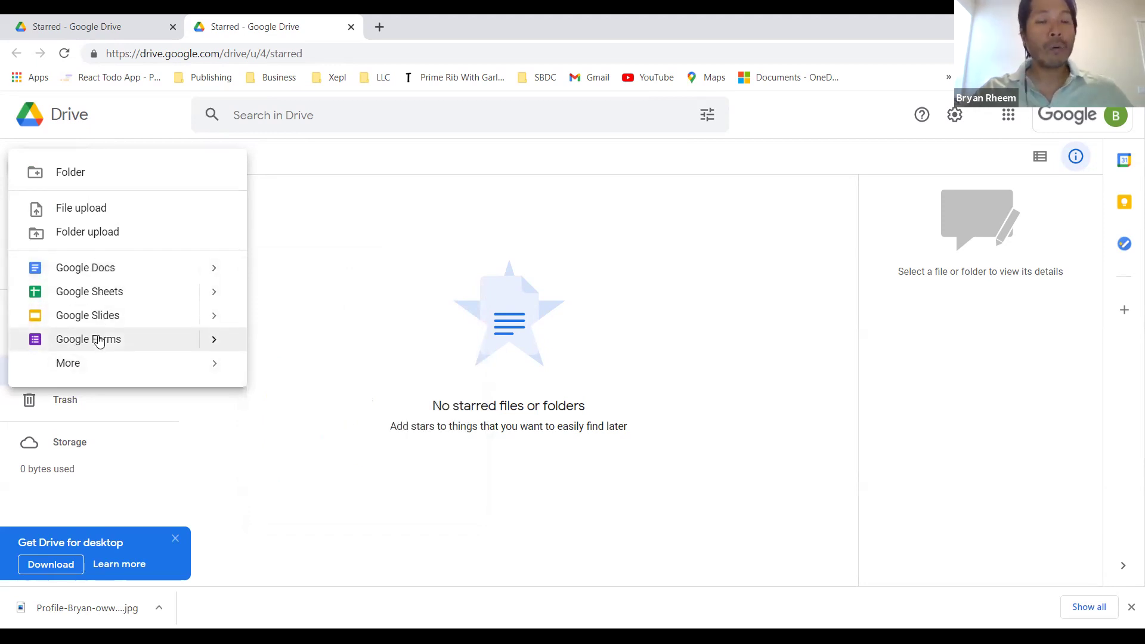
mouse_move(84, 366)
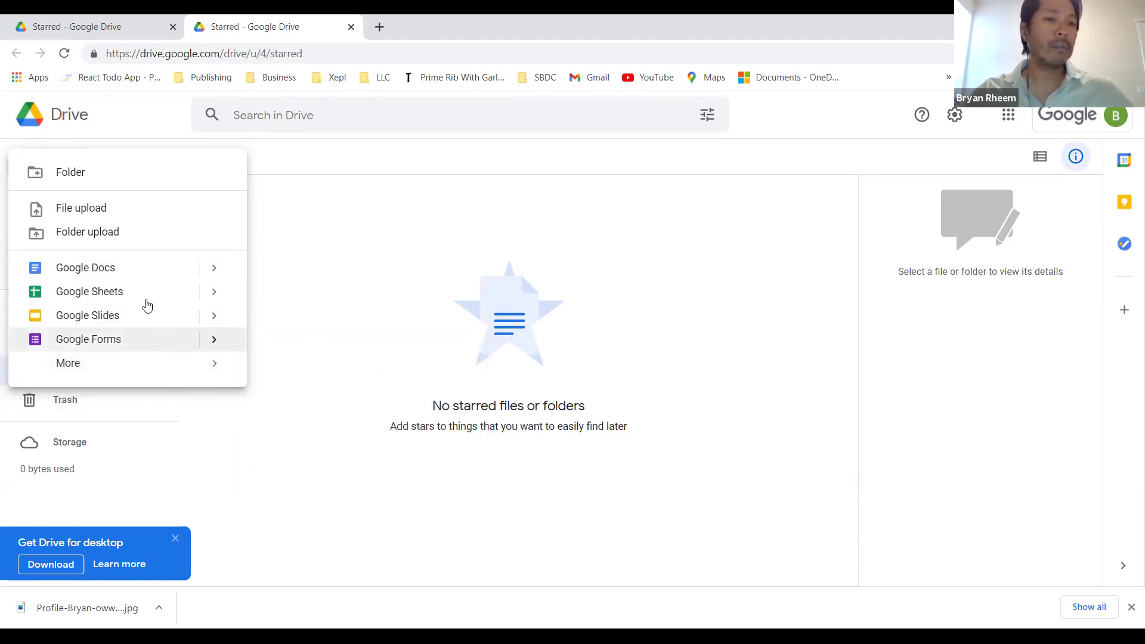
click(139, 266)
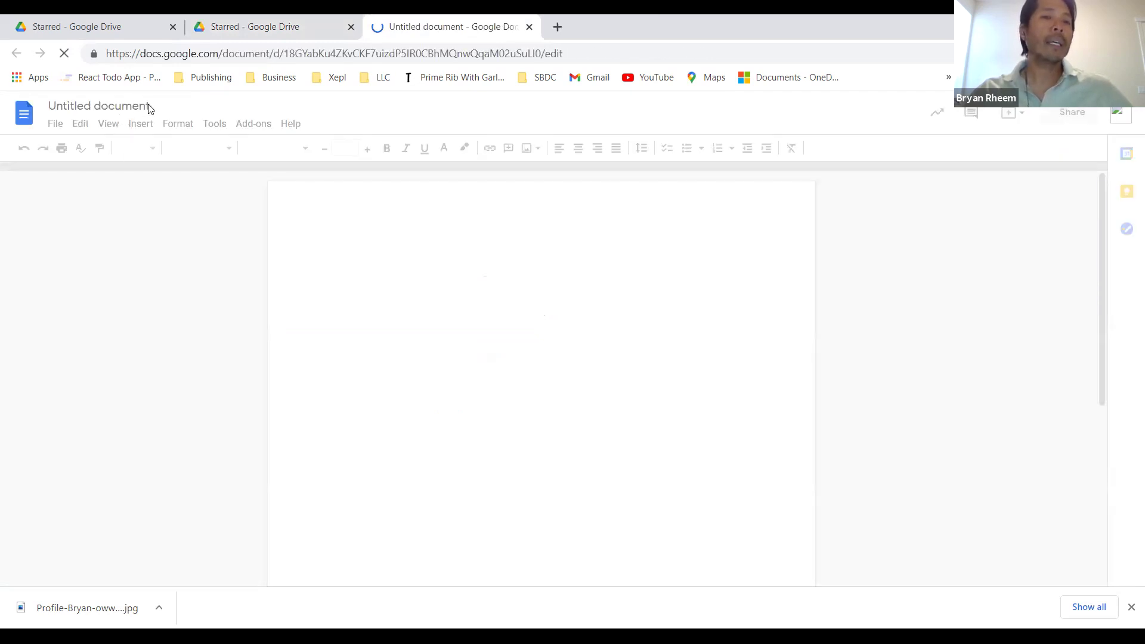
Step: Back in Drive, browse Priority, Recent and Starred, ending on Trash showing My First Google Doc
click(293, 26)
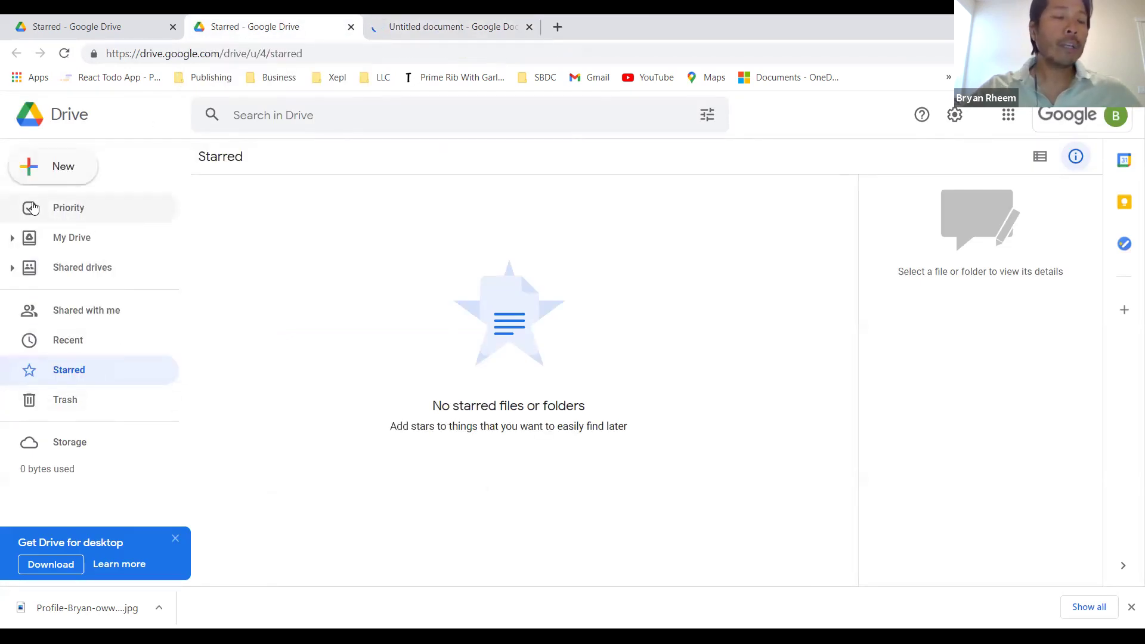
click(62, 207)
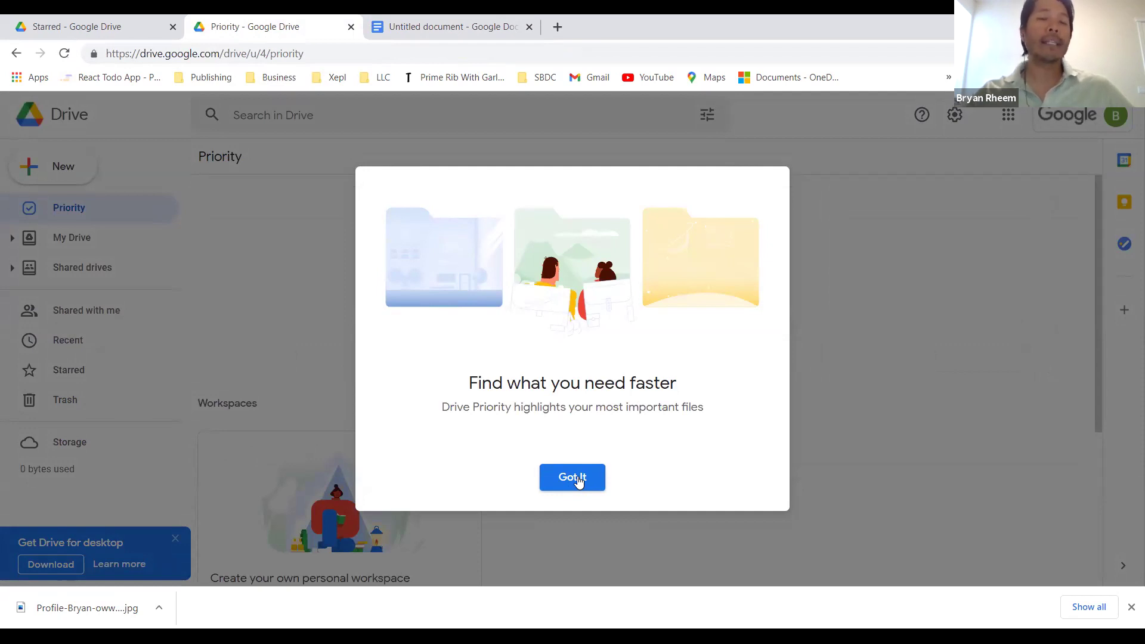
click(573, 477)
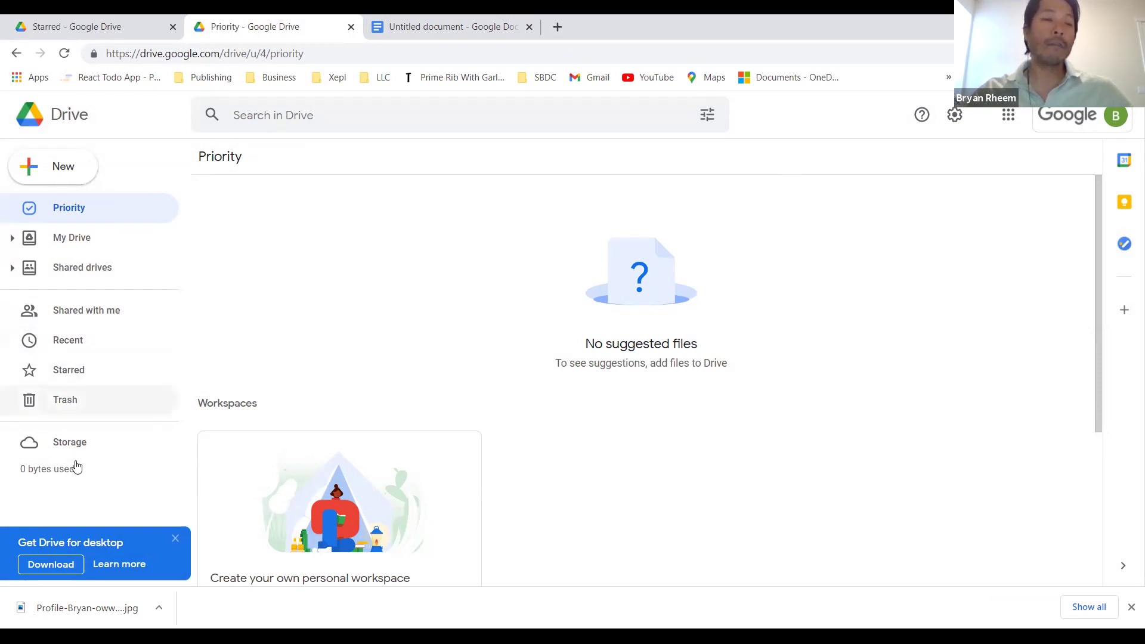
click(78, 347)
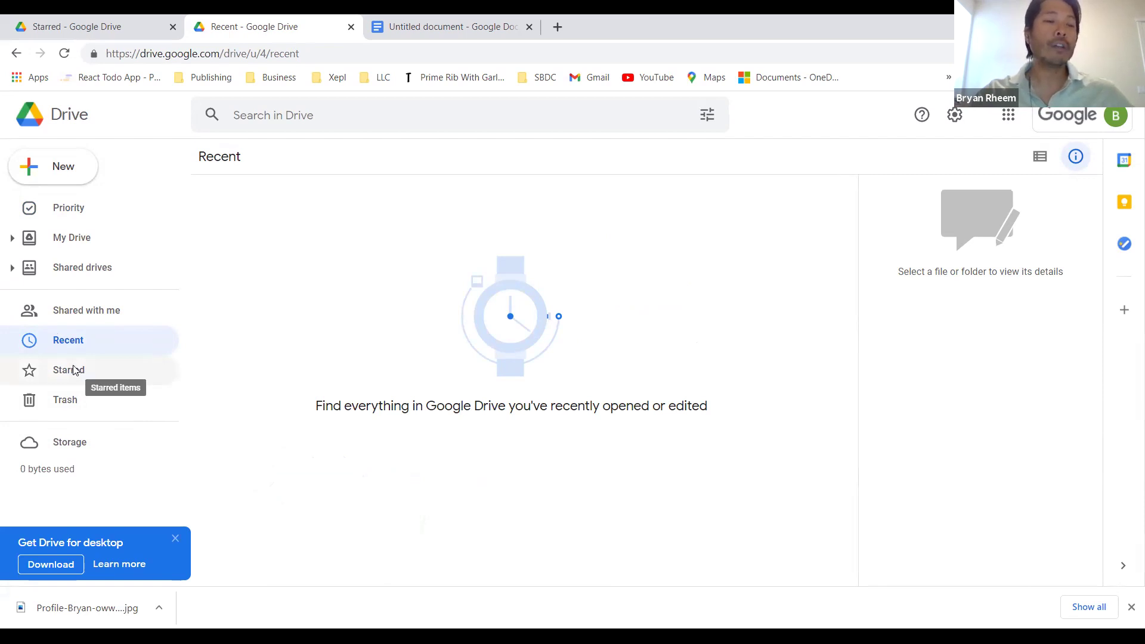
click(75, 370)
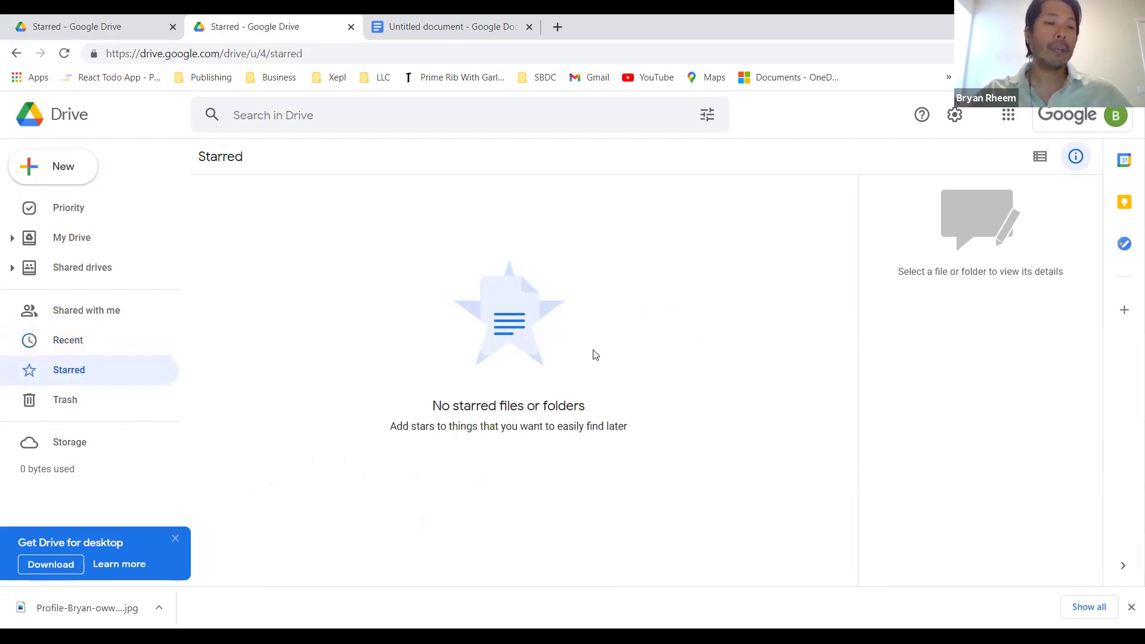
click(75, 399)
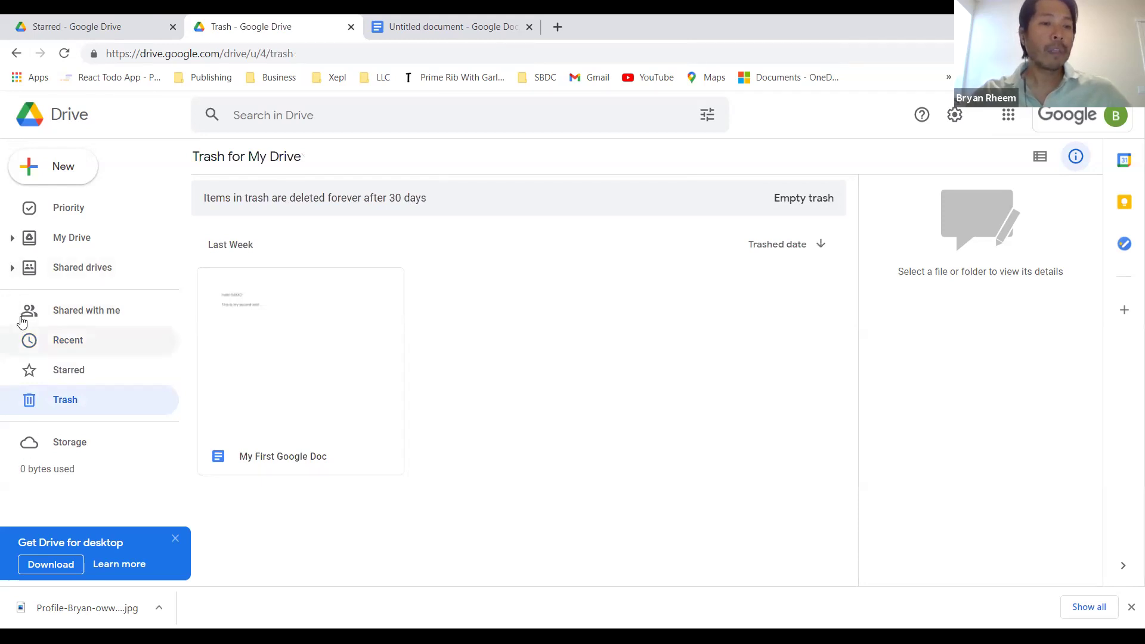
Step: Make a new 'Google Drive Example' folder via New > Folder and open the empty folder
click(68, 168)
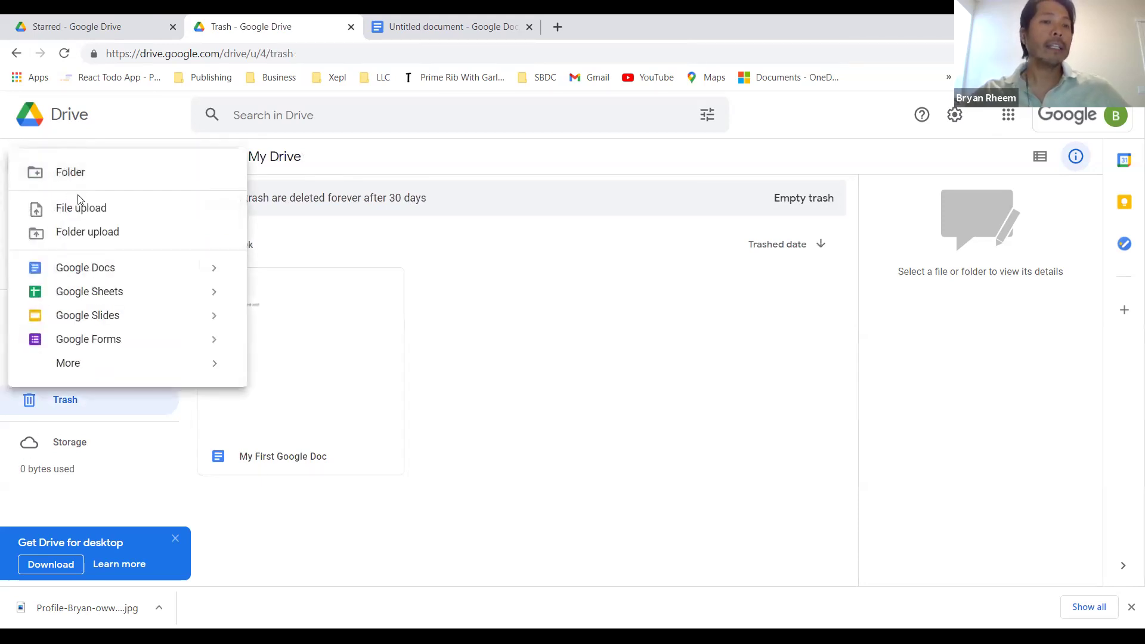
click(79, 173)
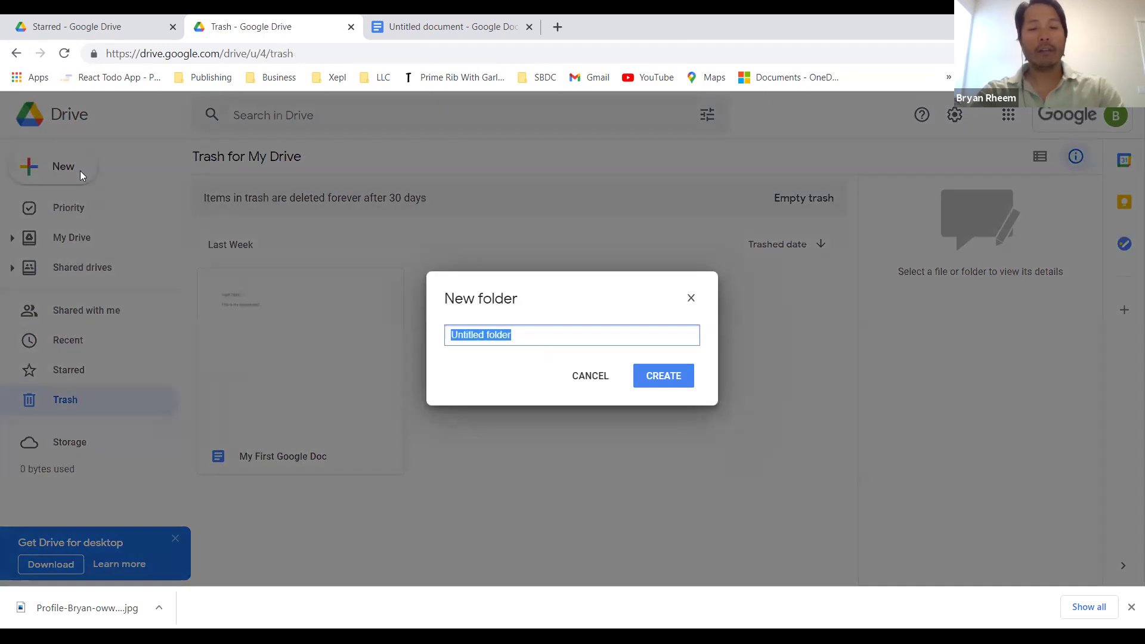
text(Googl)
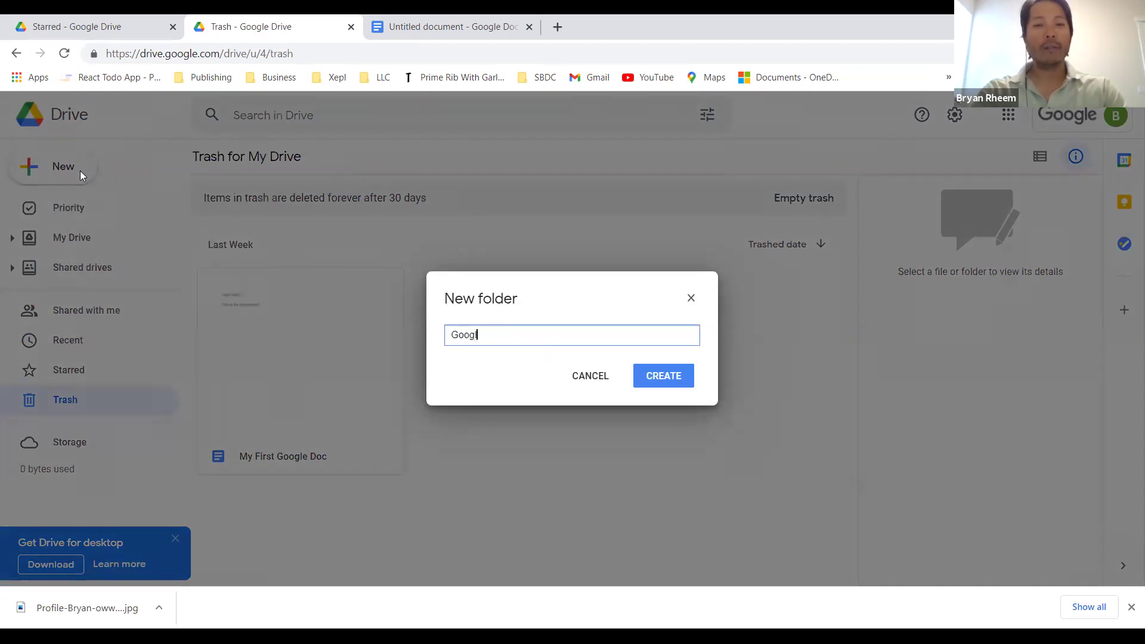
text(e Drive Example)
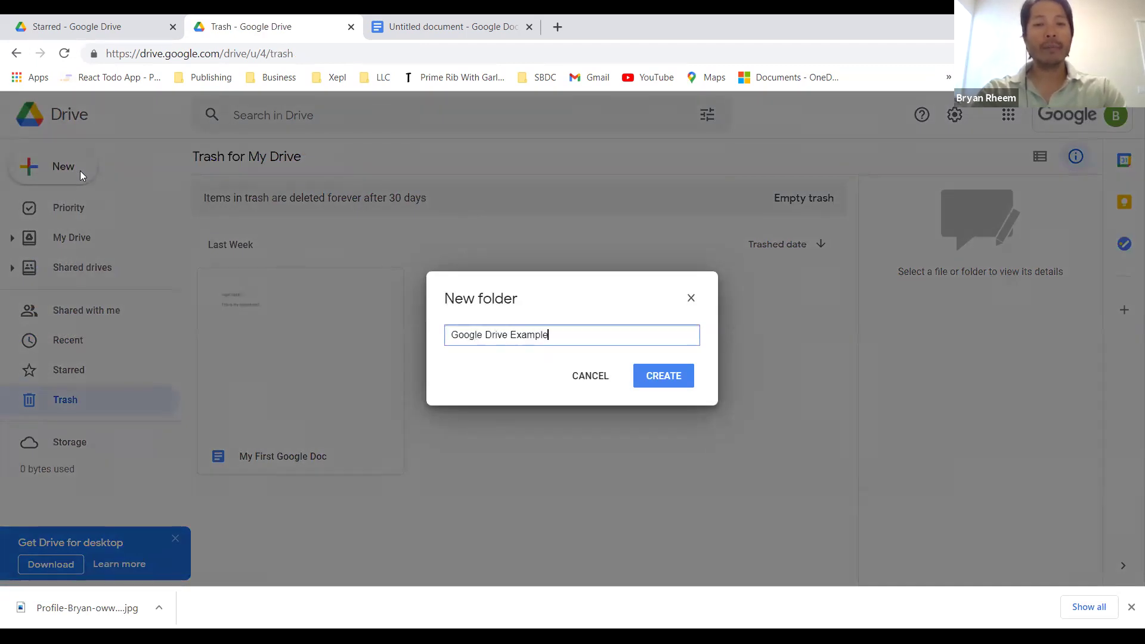
key(Return)
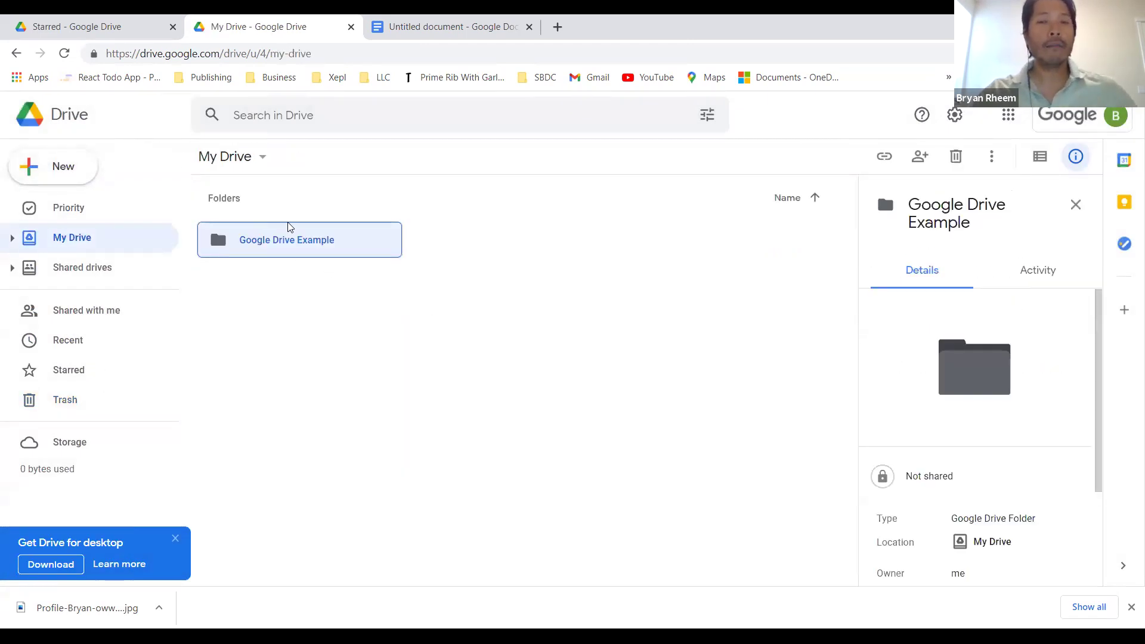
click(287, 251)
double_click(287, 250)
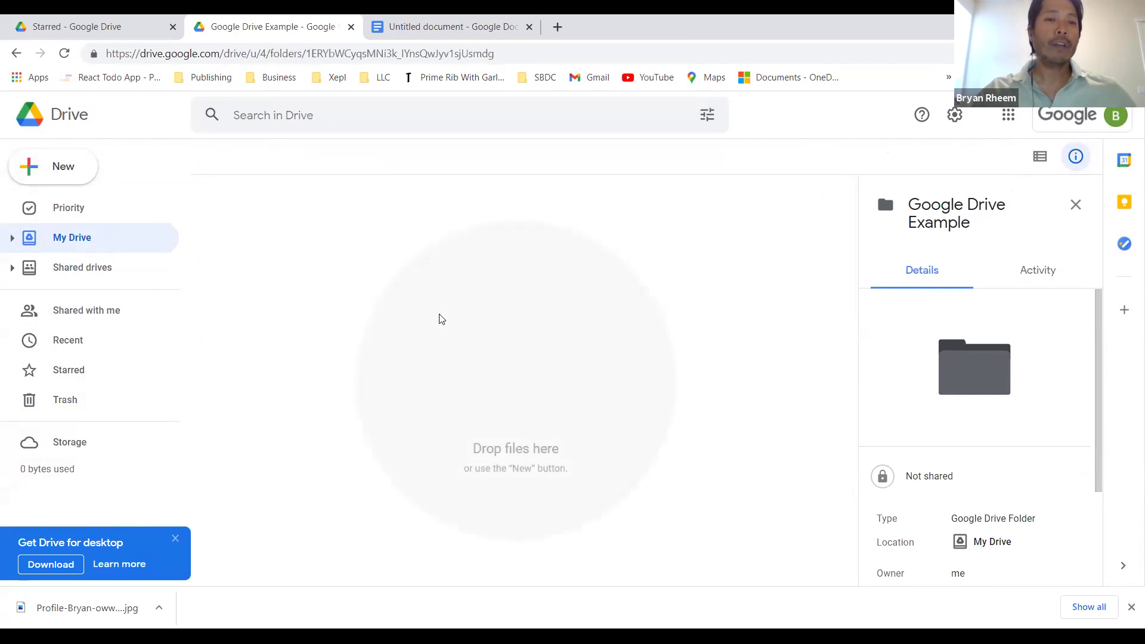
Step: Rename the untitled document to 'Google Document' and type 'File' in its body
click(441, 26)
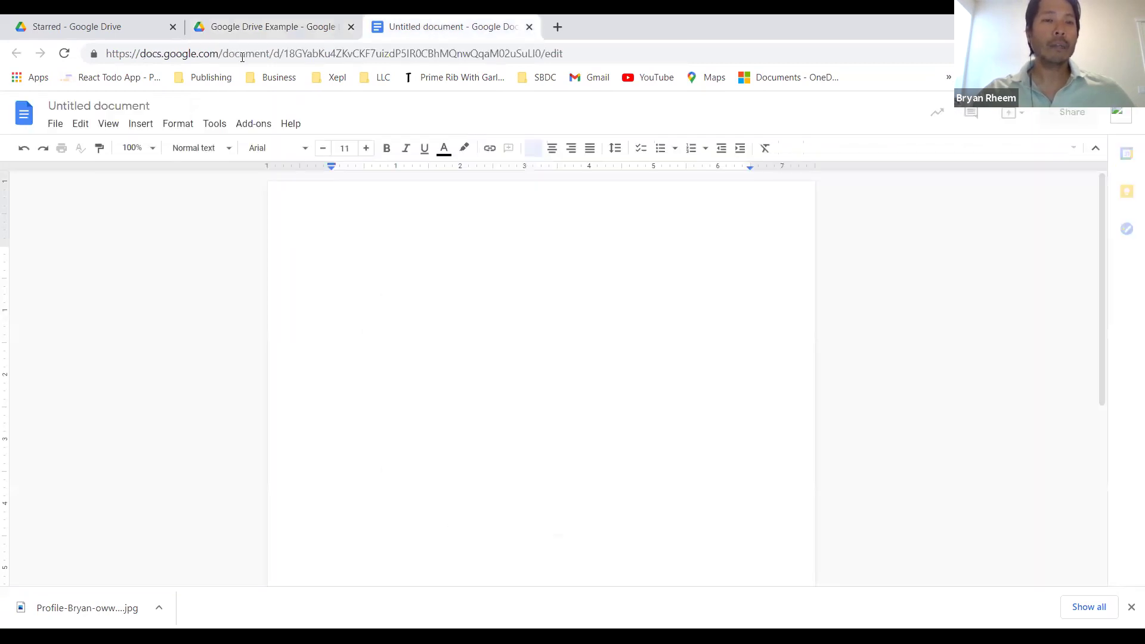
click(124, 106)
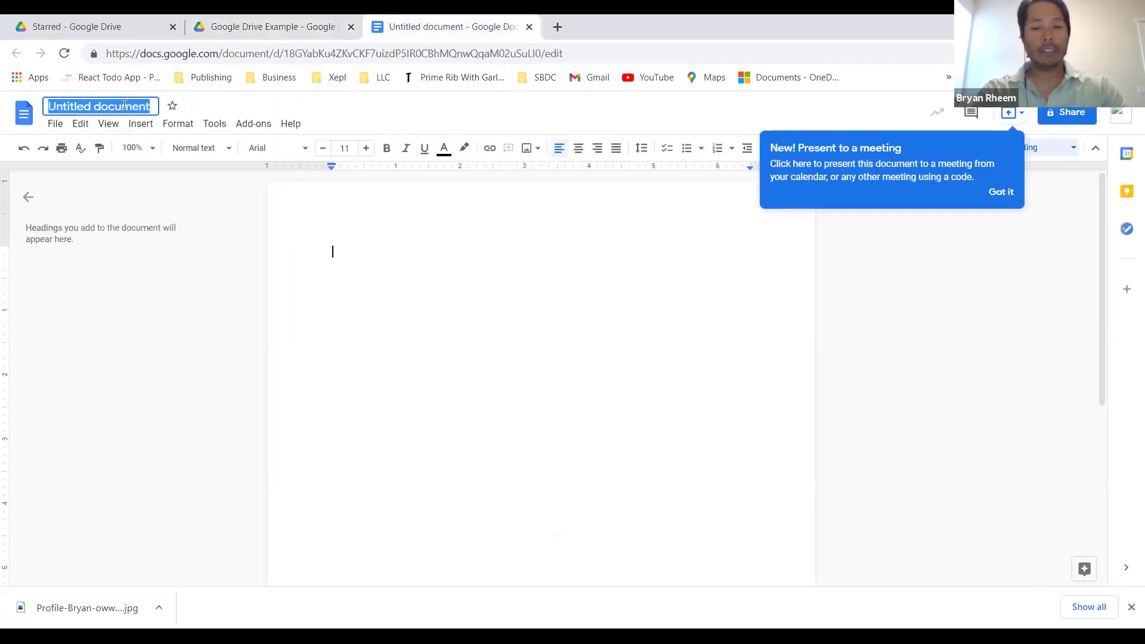
text(Google Document)
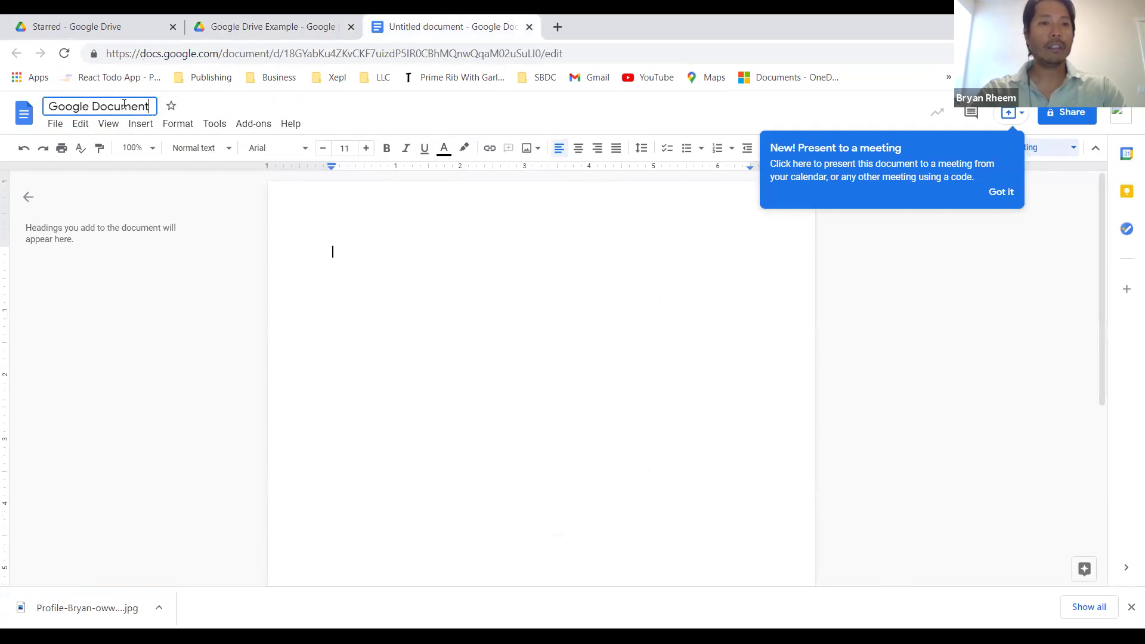
key(Return)
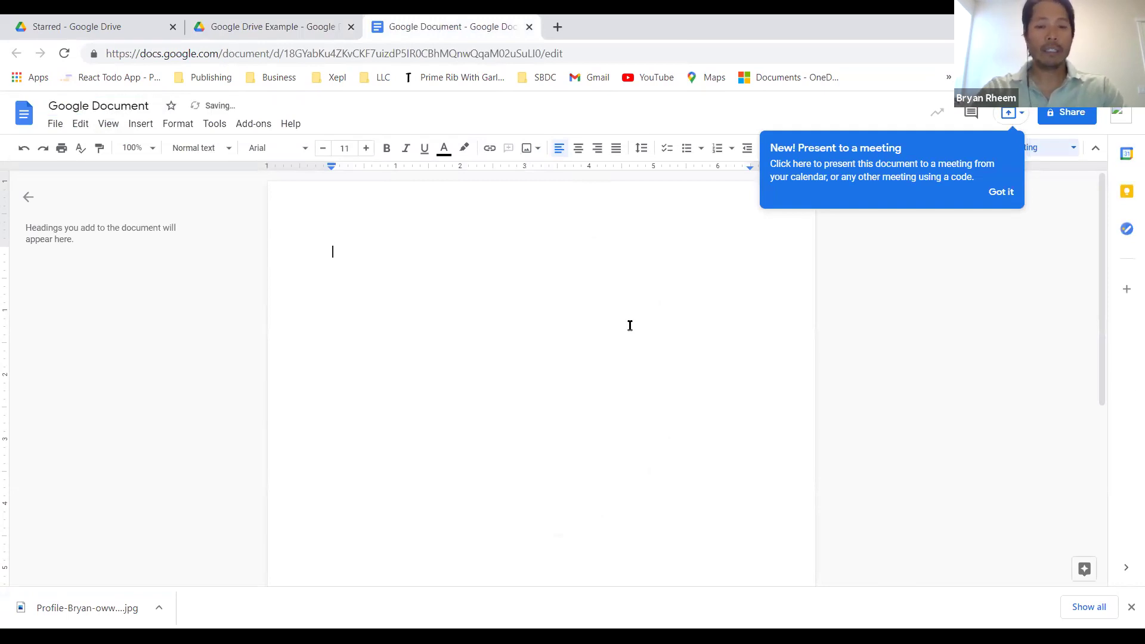
text(File)
key(Tab)
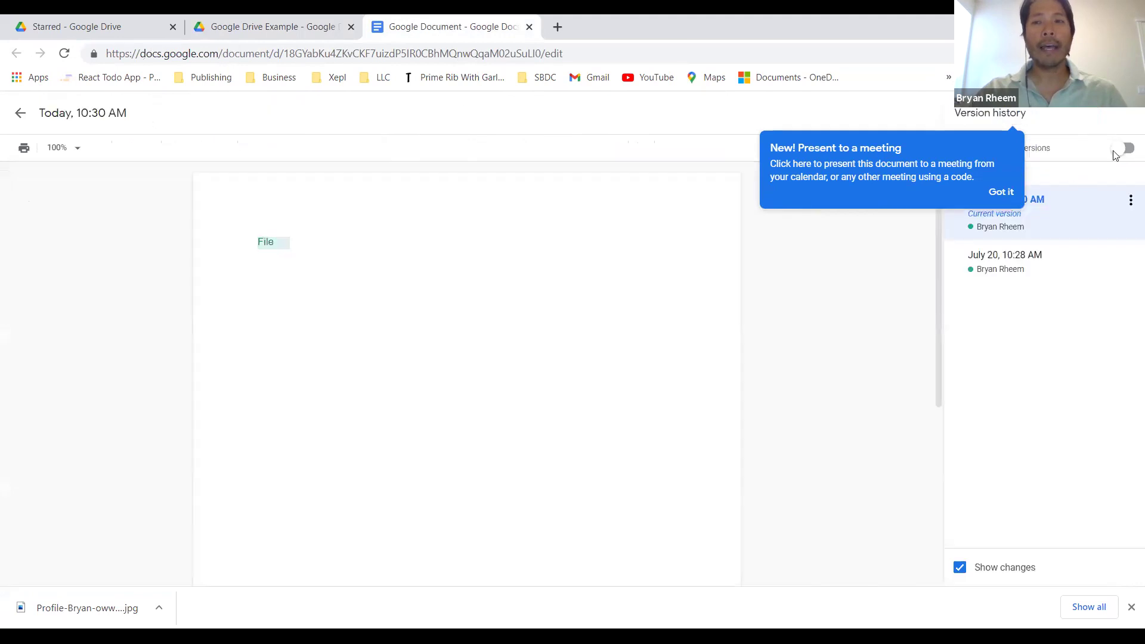
Step: Return to My Drive, where Google Document sits beside the Google Drive Example folder
click(993, 192)
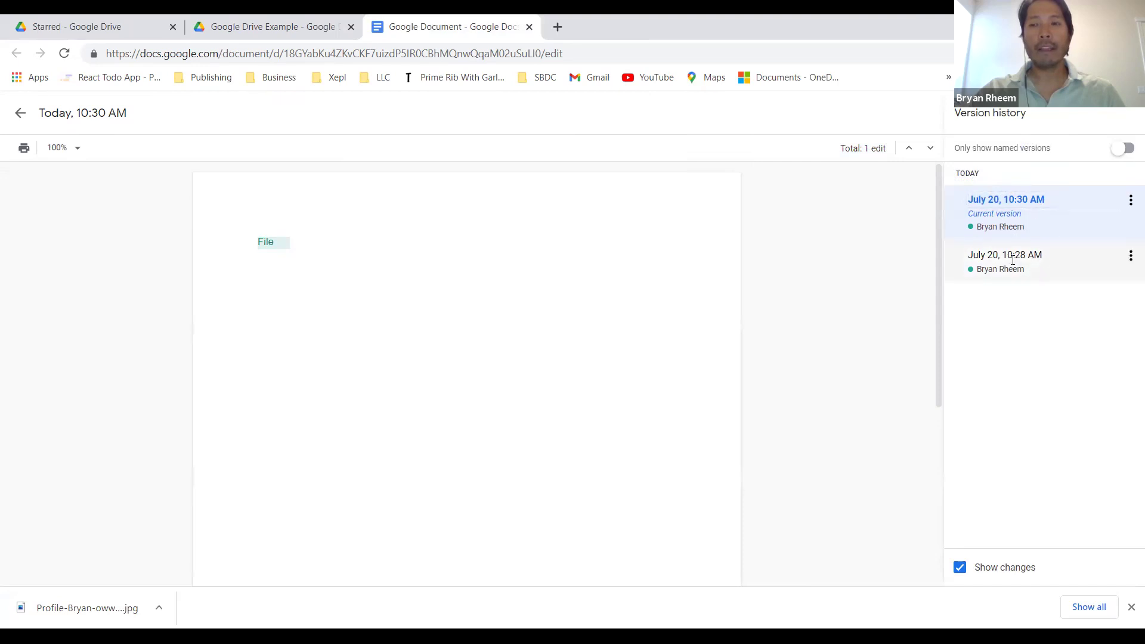
click(273, 29)
click(225, 157)
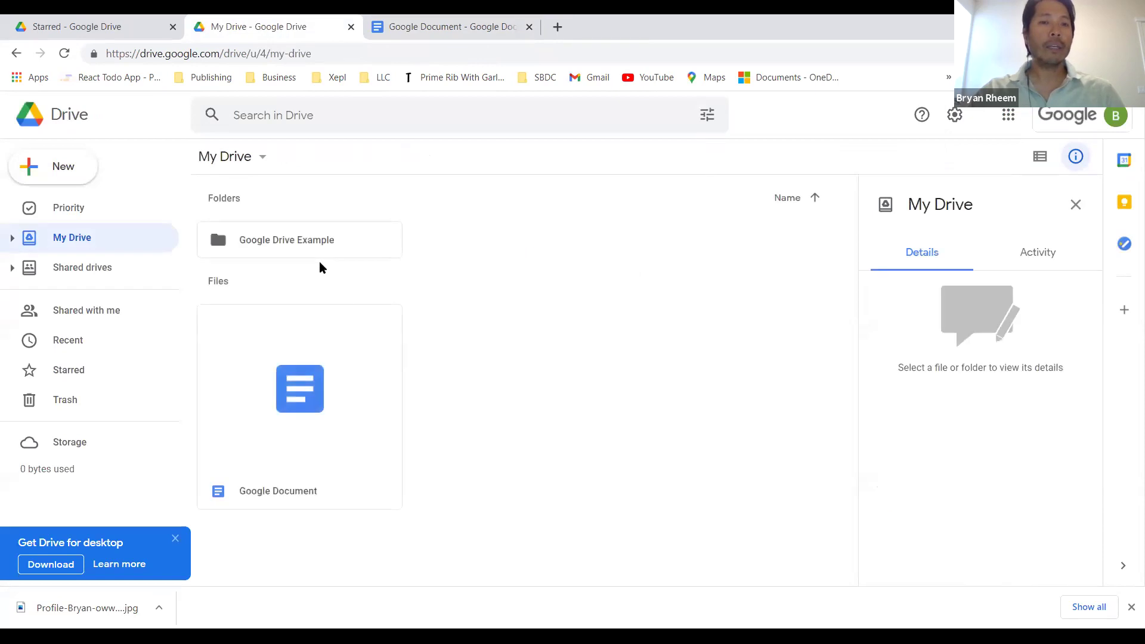
Step: Star the Google Document from its right-click menu
click(372, 349)
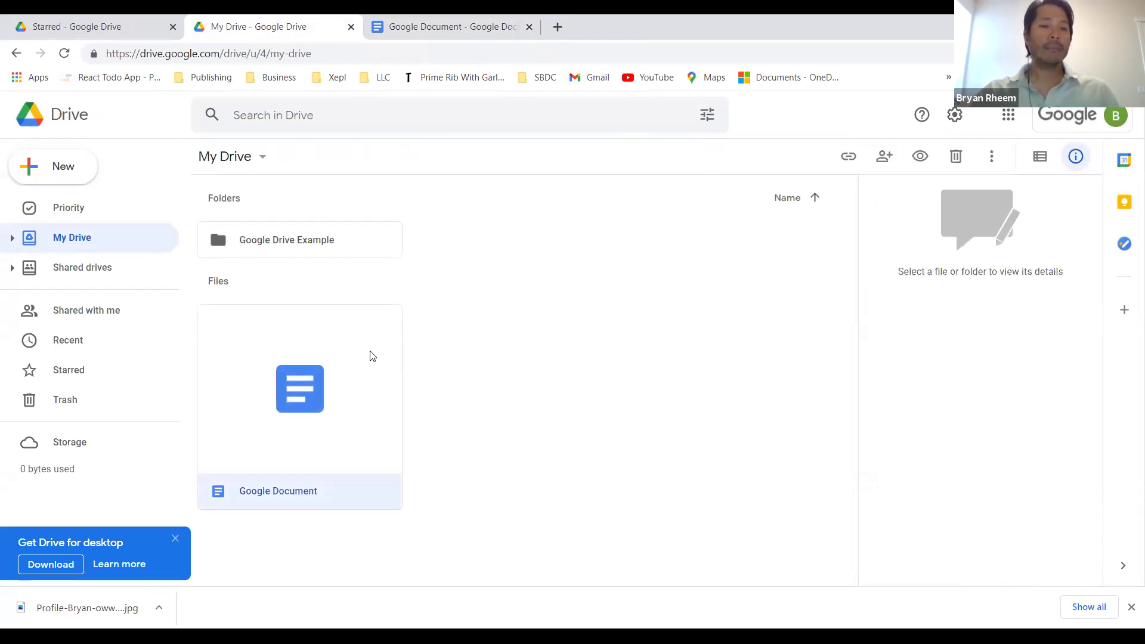
right_click(336, 396)
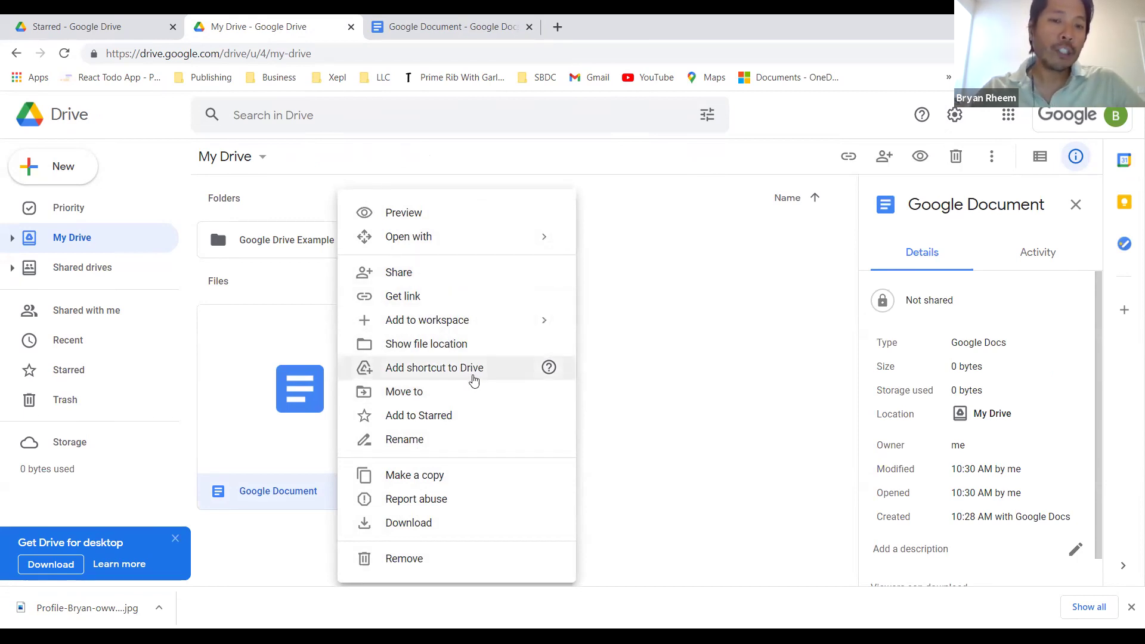
click(366, 418)
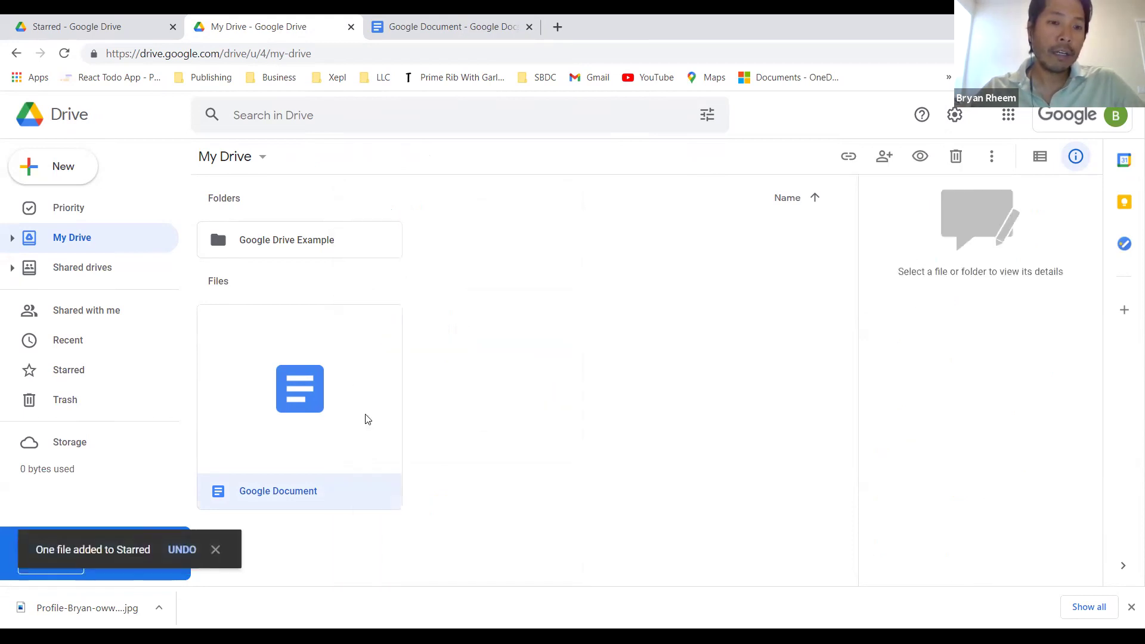
Step: Check the Starred and Recent views, where Google Document appears under Today
click(73, 370)
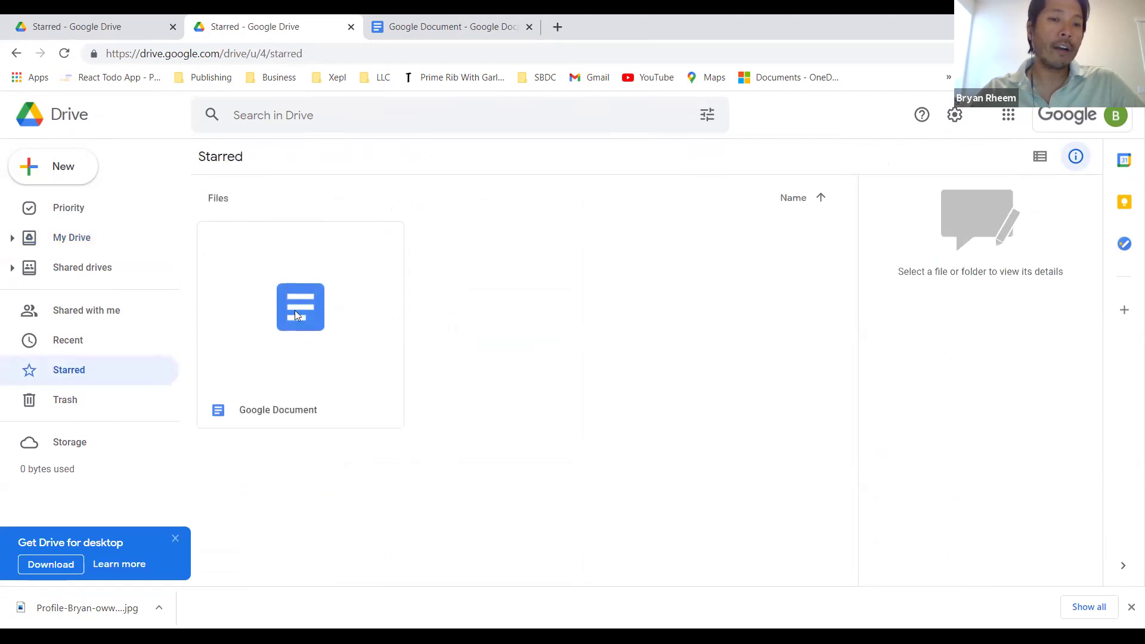
click(65, 340)
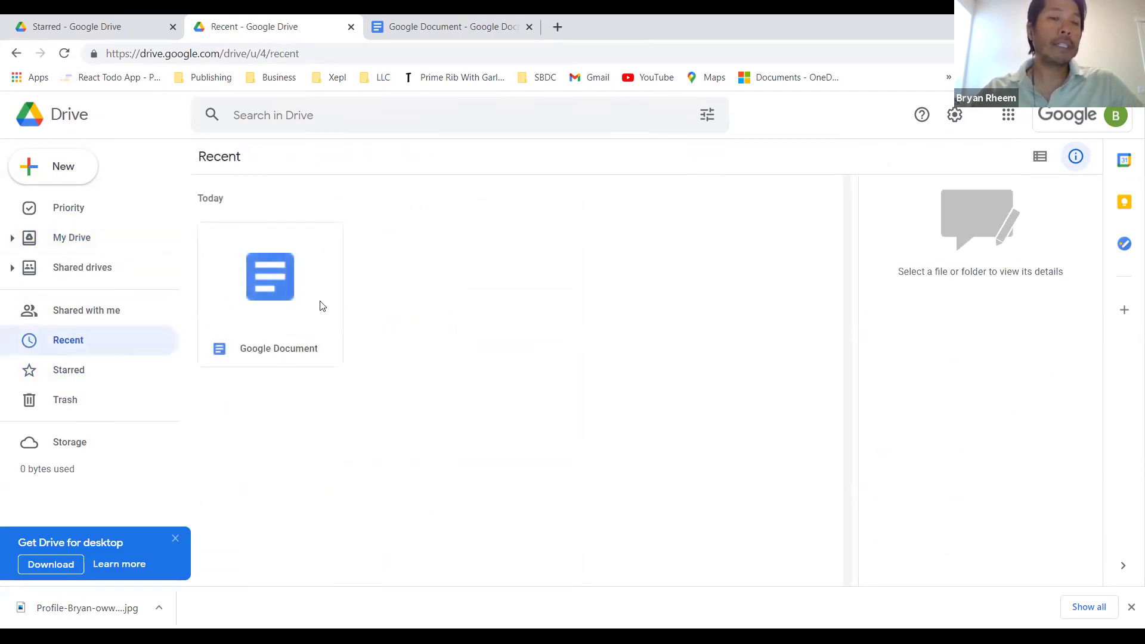
click(271, 291)
double_click(271, 291)
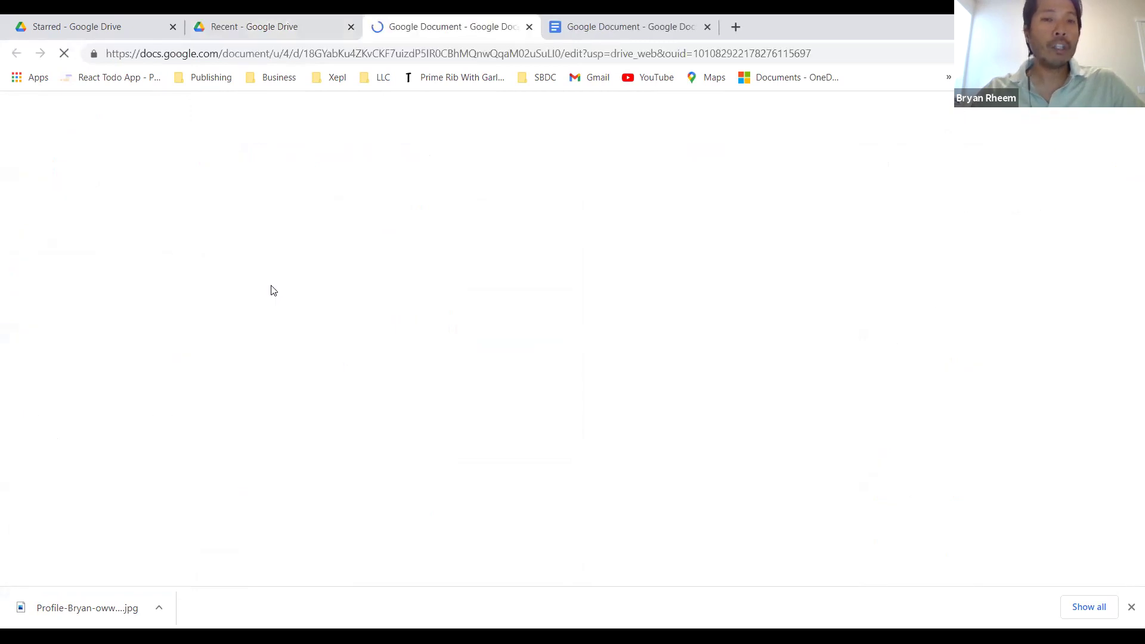
click(707, 27)
click(284, 23)
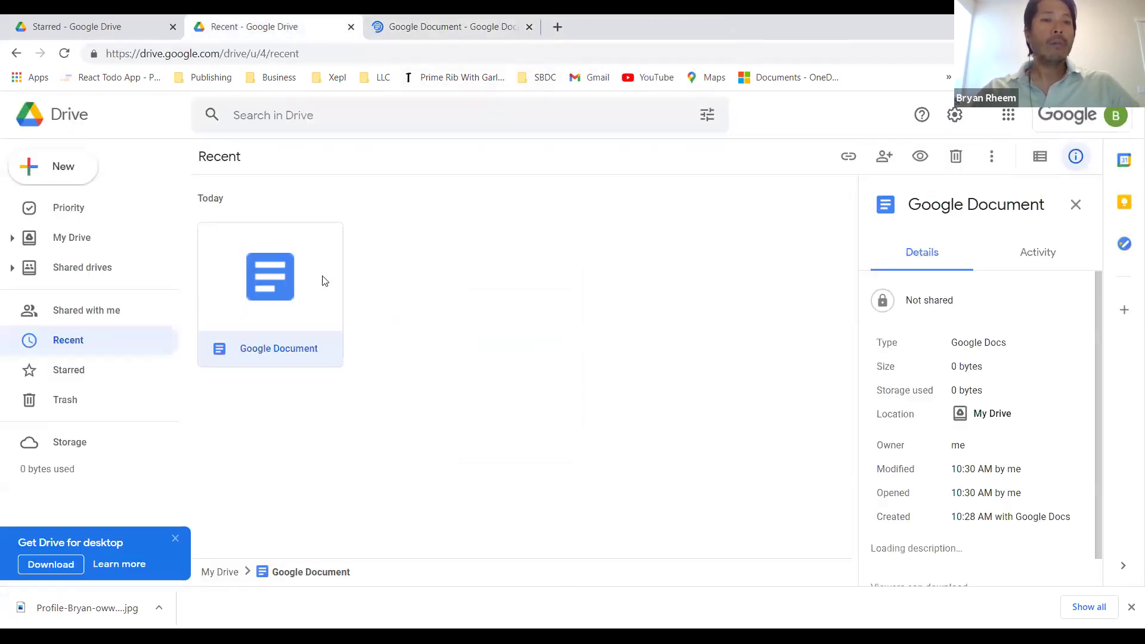
Step: Open sharing for Google Document and add the outside Gmail address with Editor access
right_click(288, 285)
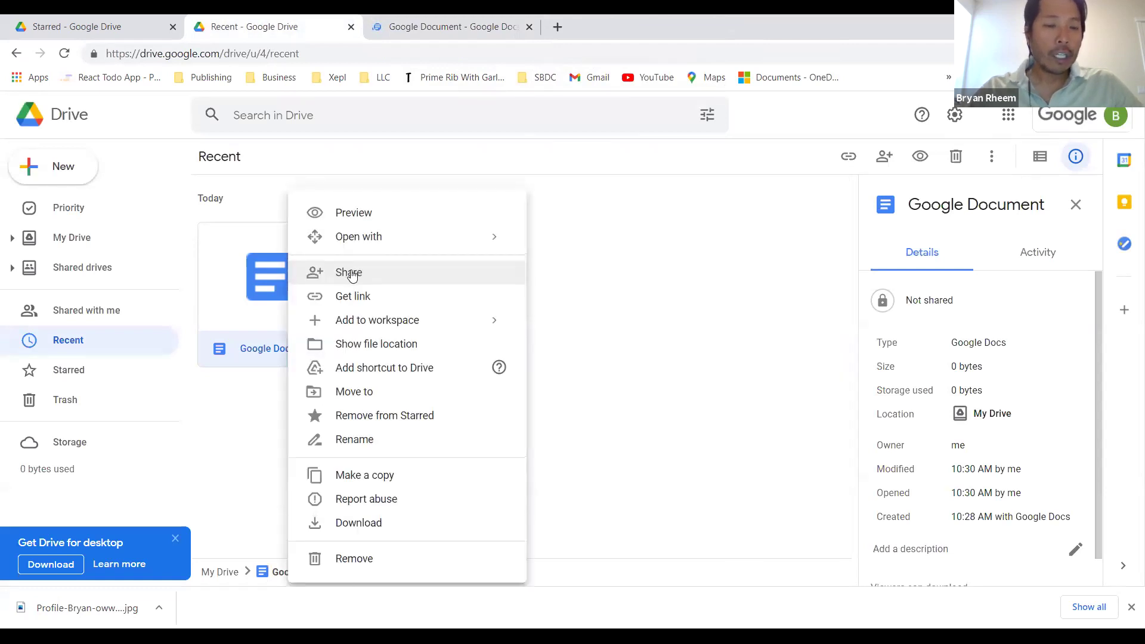
click(350, 272)
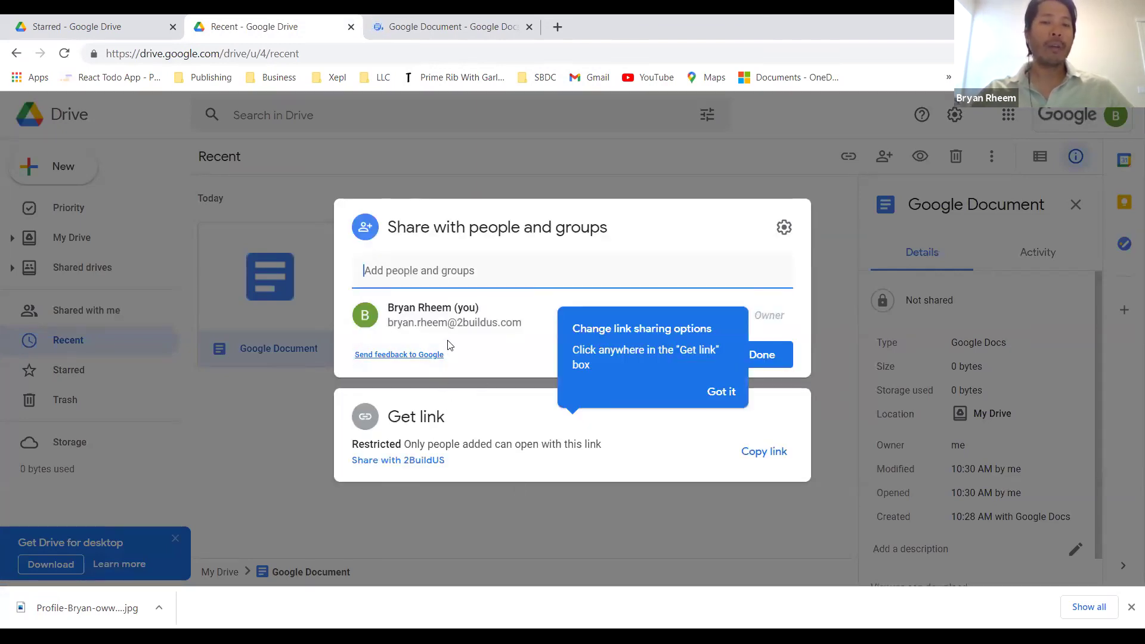
click(452, 271)
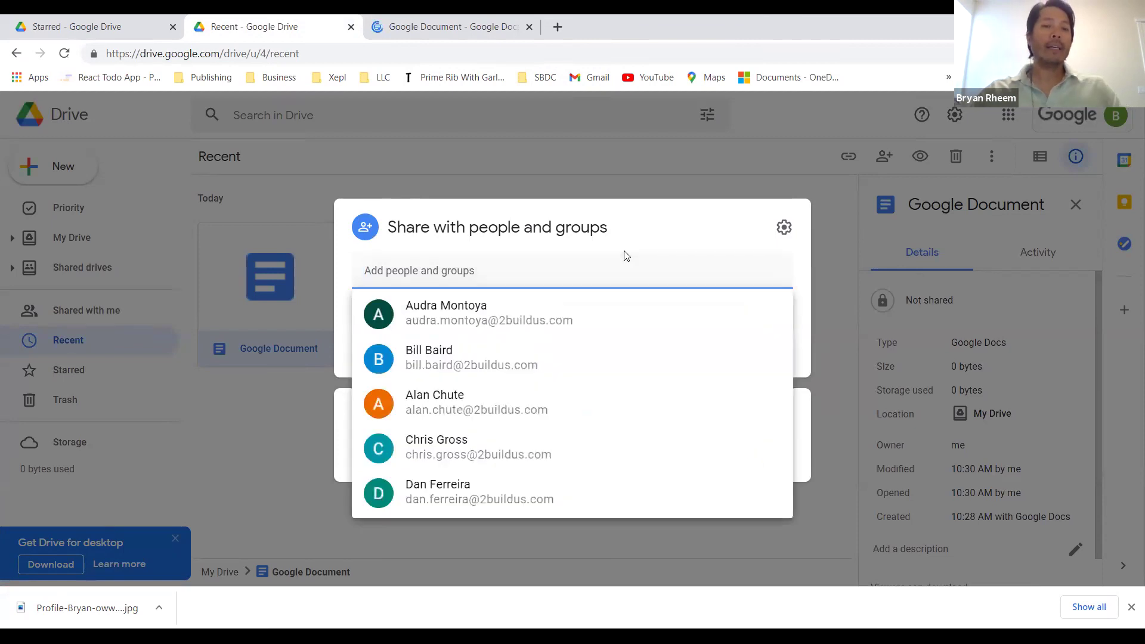
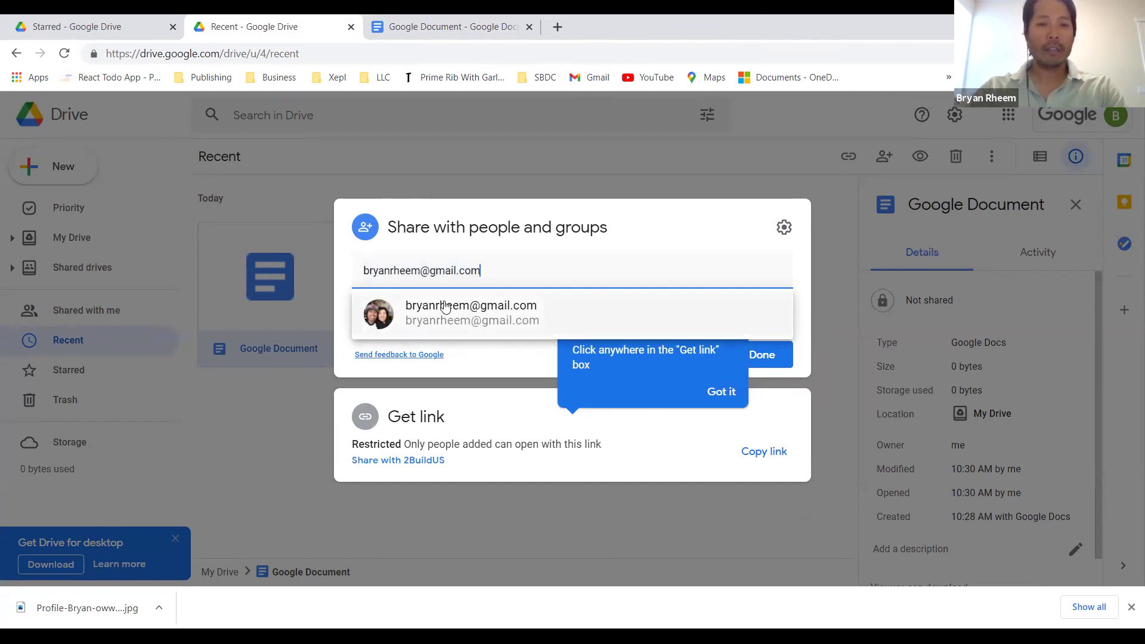
click(442, 301)
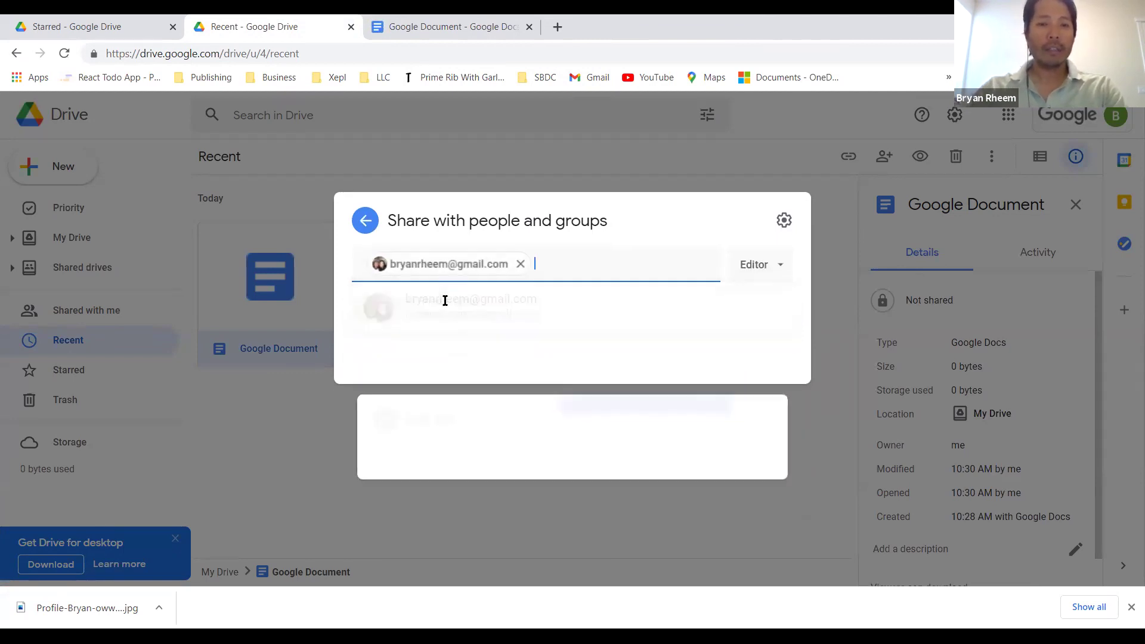
click(780, 260)
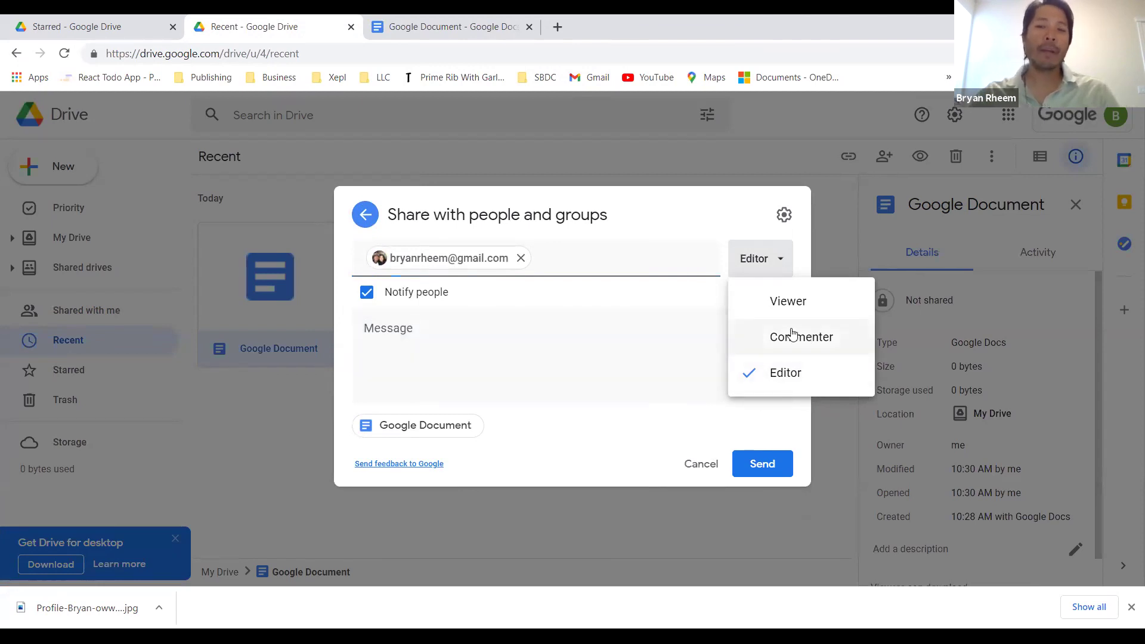
Step: Add the note 'Here's a doc to review', send, and confirm sharing outside the organization
click(566, 364)
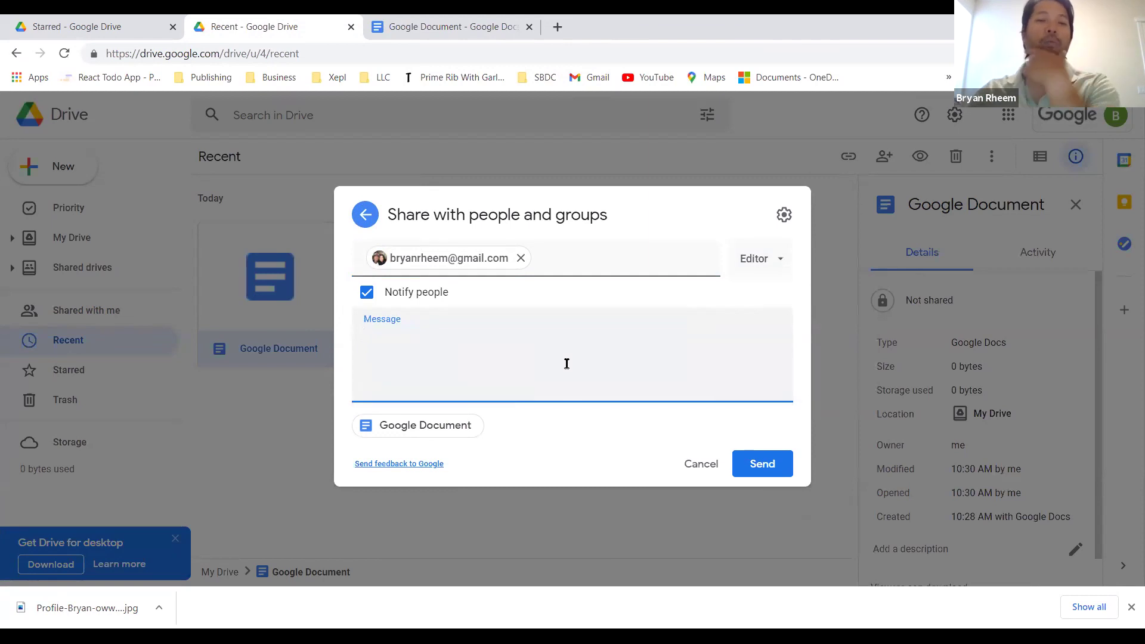
text(Hre's)
key(BackSpace)
text(s a doc to review)
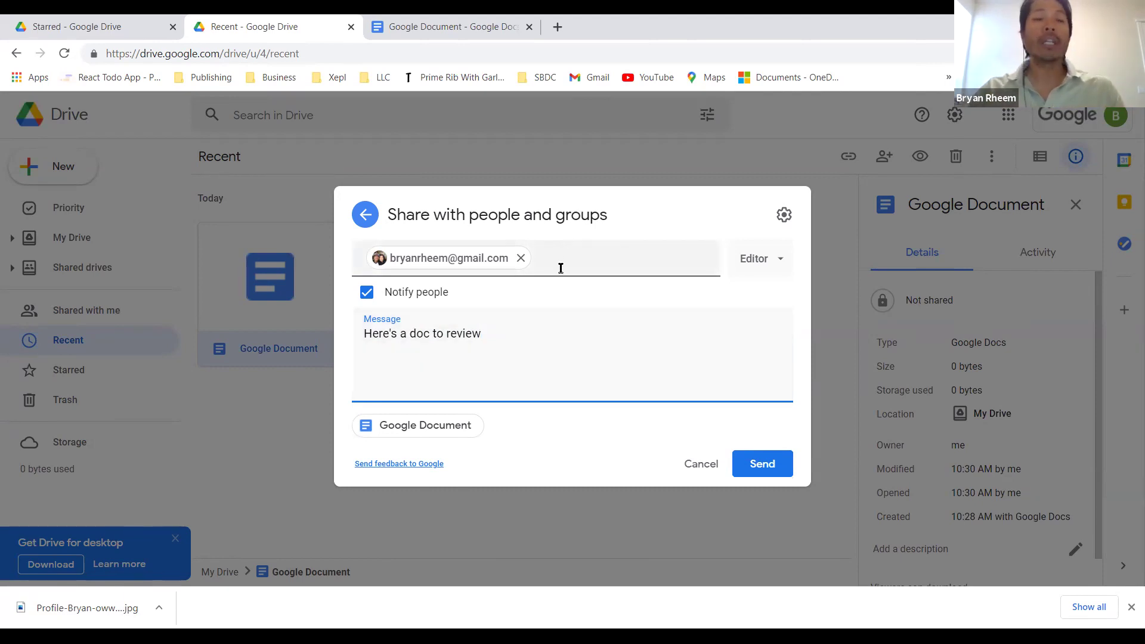
click(762, 469)
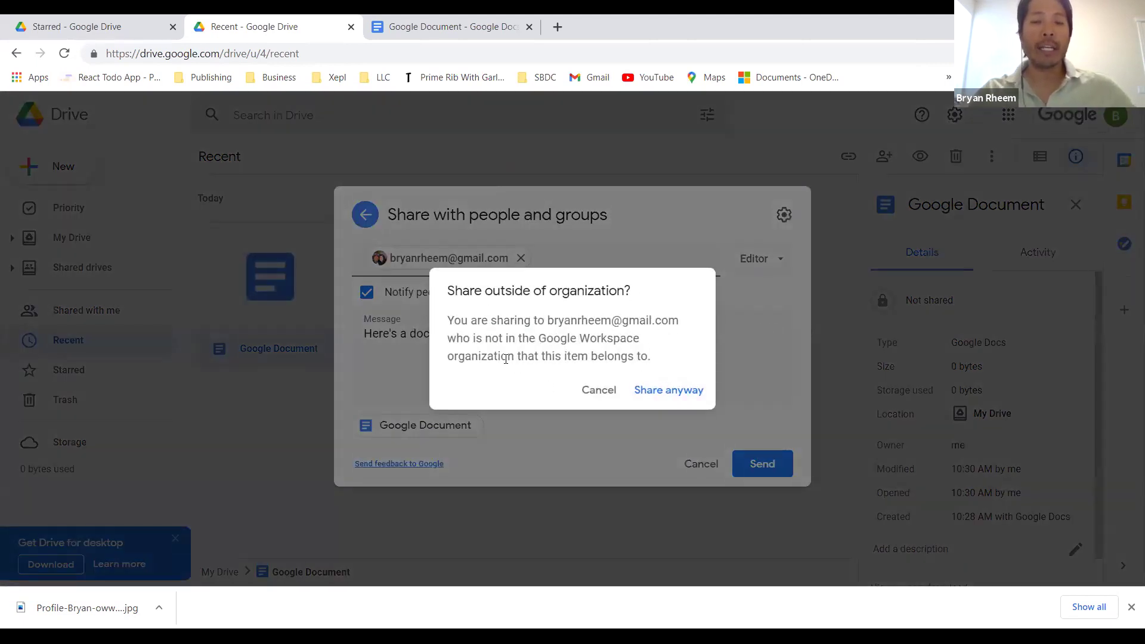
click(678, 392)
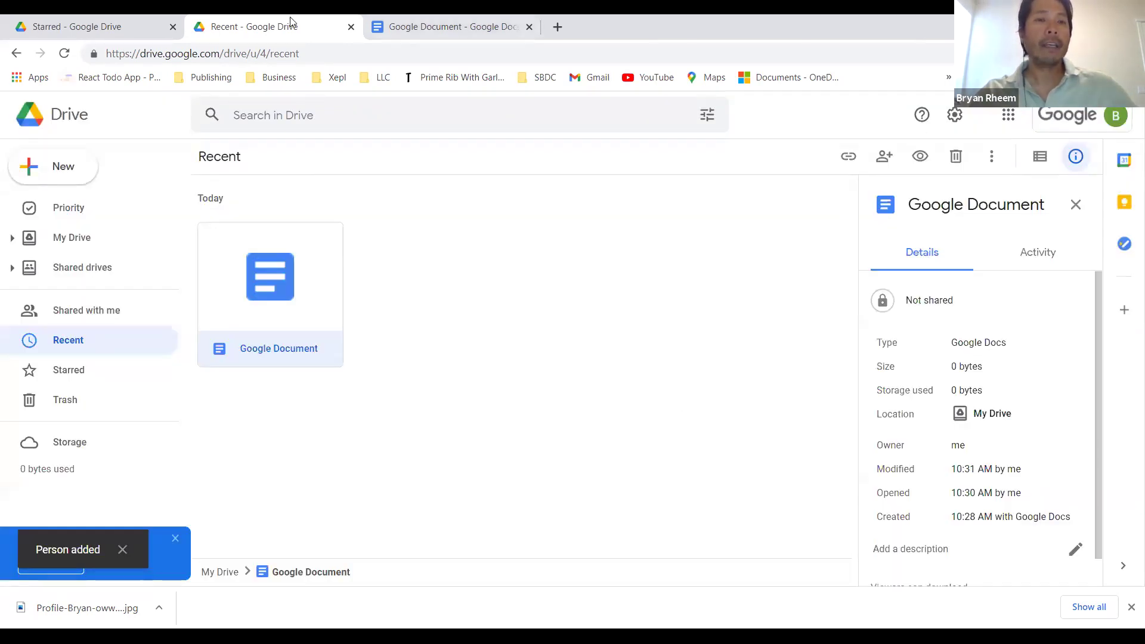
Step: Verify Google Document in the other account's Shared with me list, then return to Recent
click(89, 27)
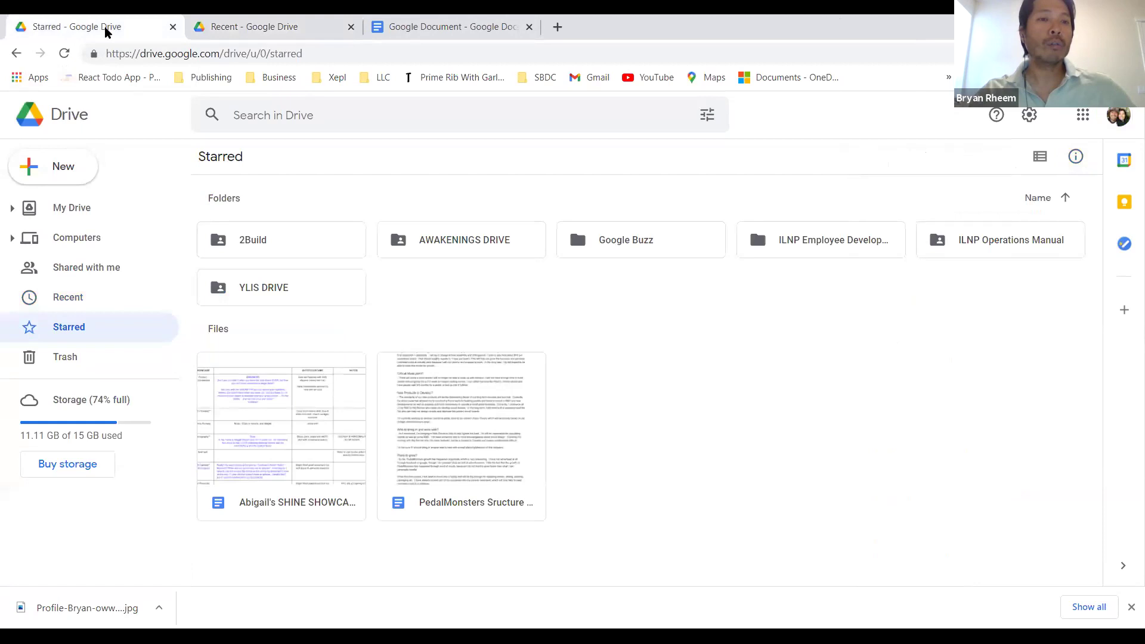
click(104, 269)
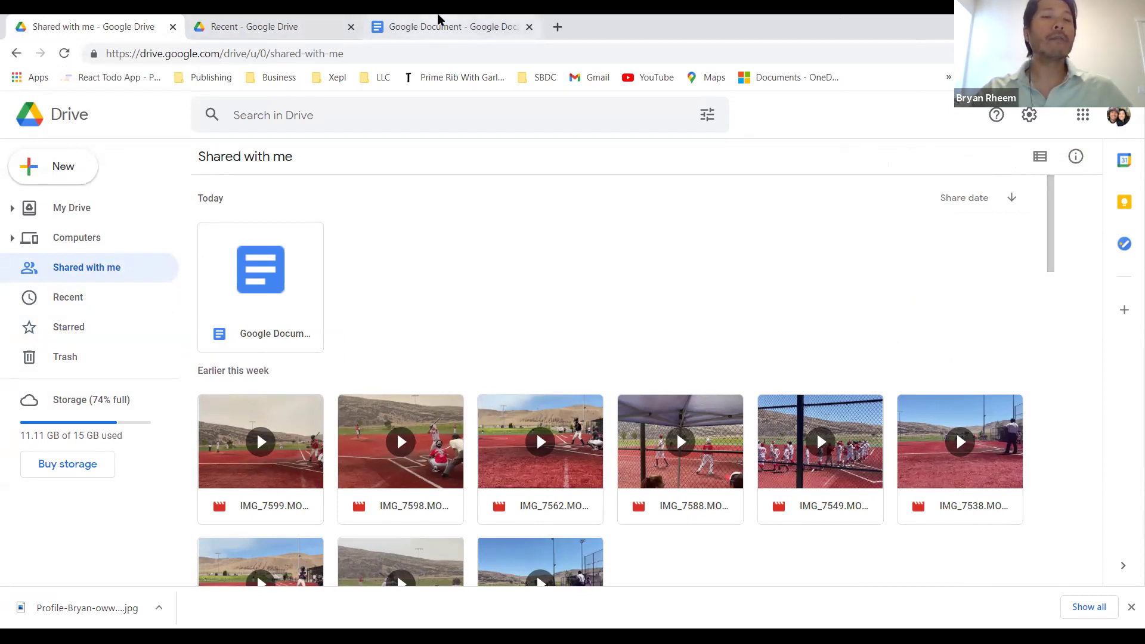
click(410, 26)
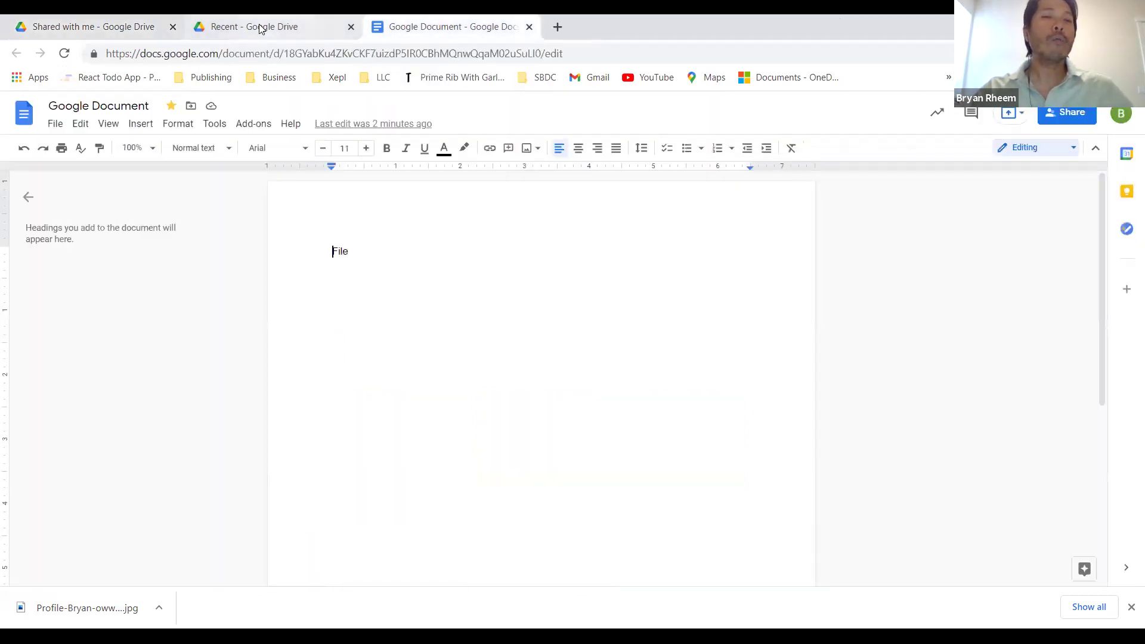
click(261, 28)
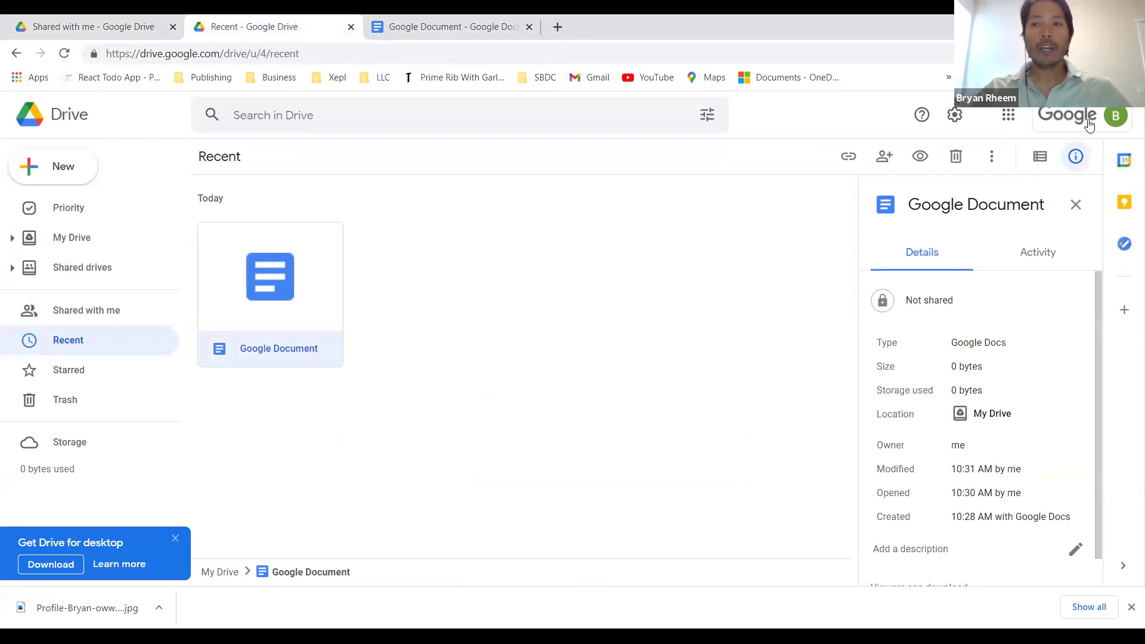
right_click(294, 311)
click(365, 277)
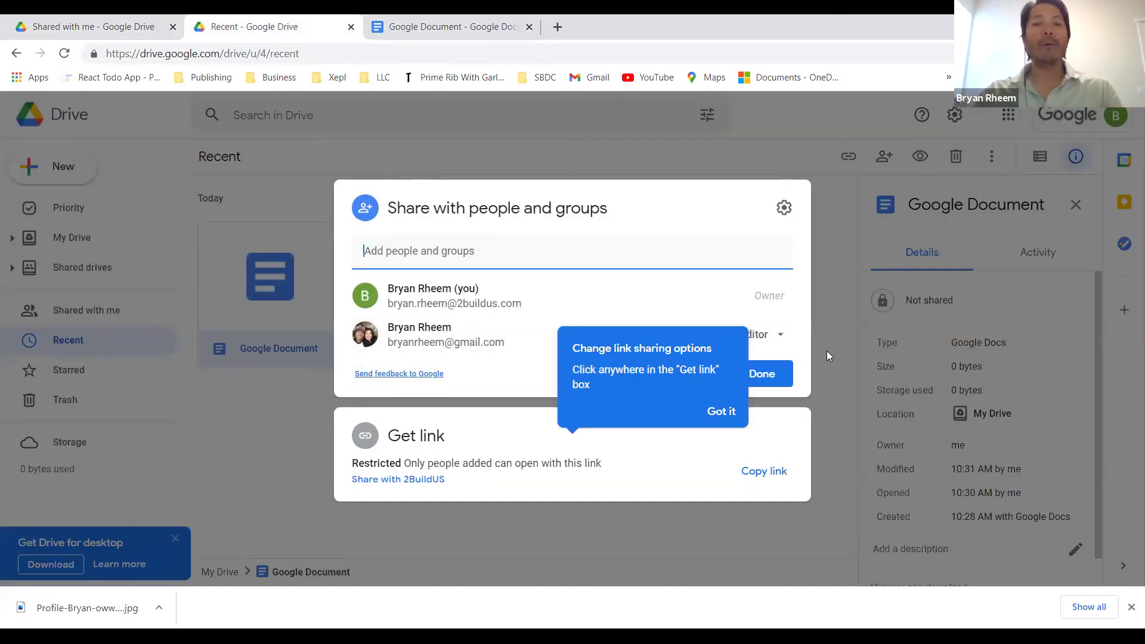
click(721, 415)
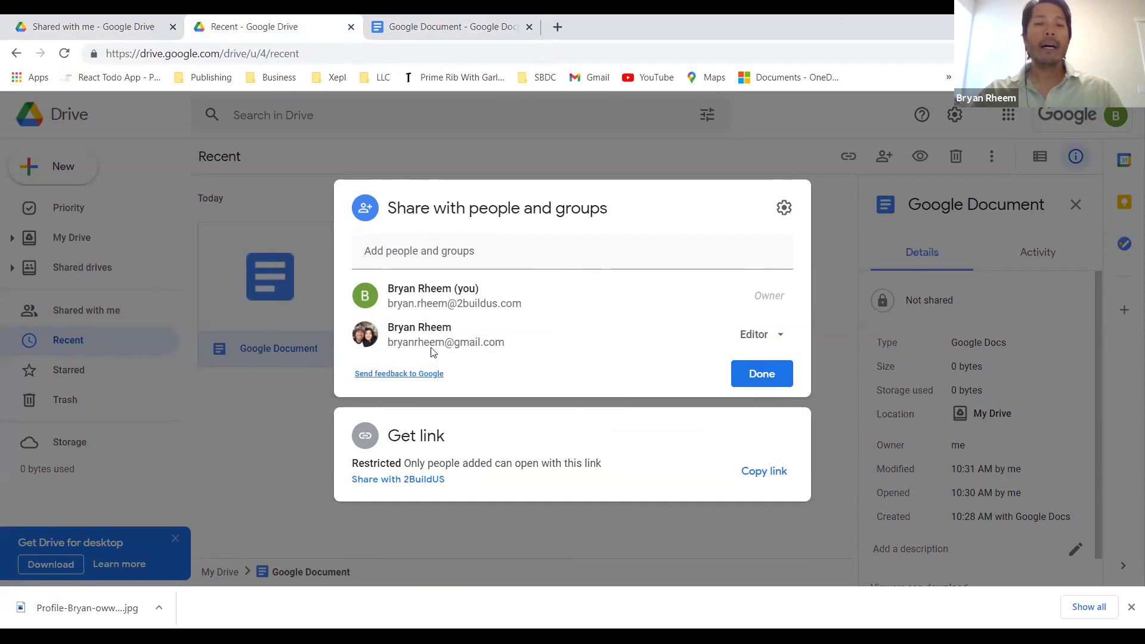
click(782, 336)
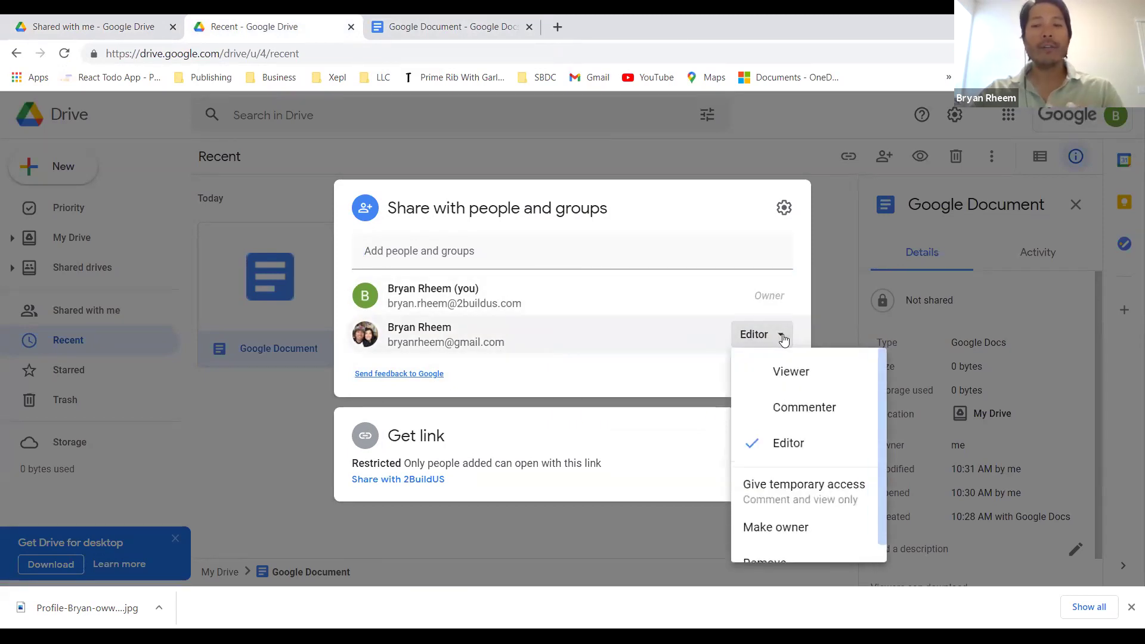
click(663, 257)
click(821, 261)
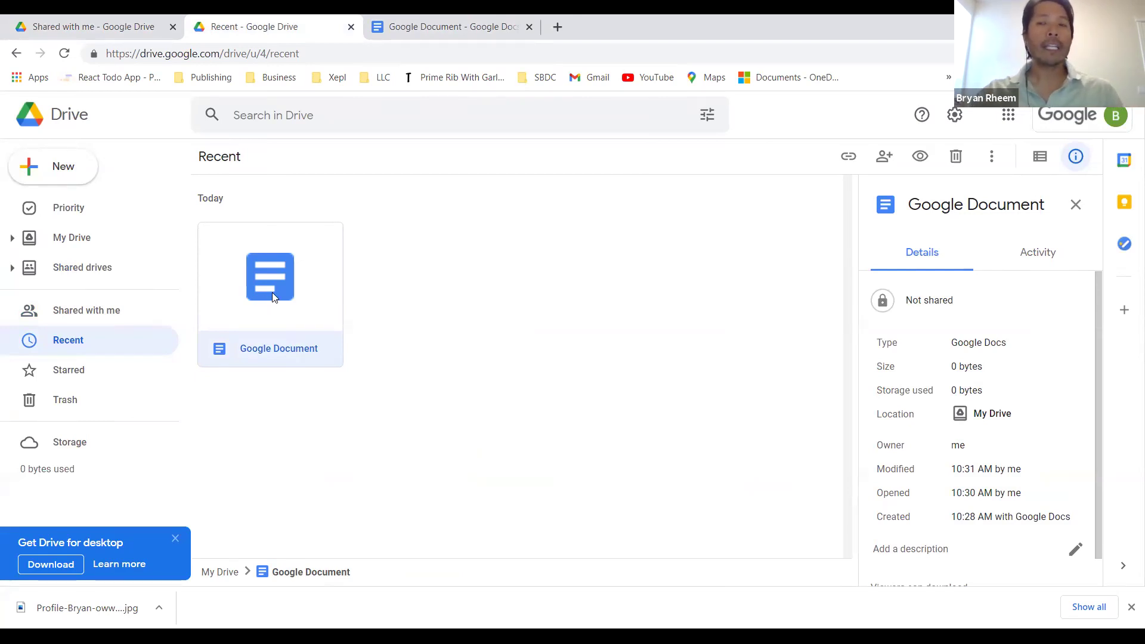
Step: Open Google Document's version history, then show Drive's search filter suggestions
click(444, 27)
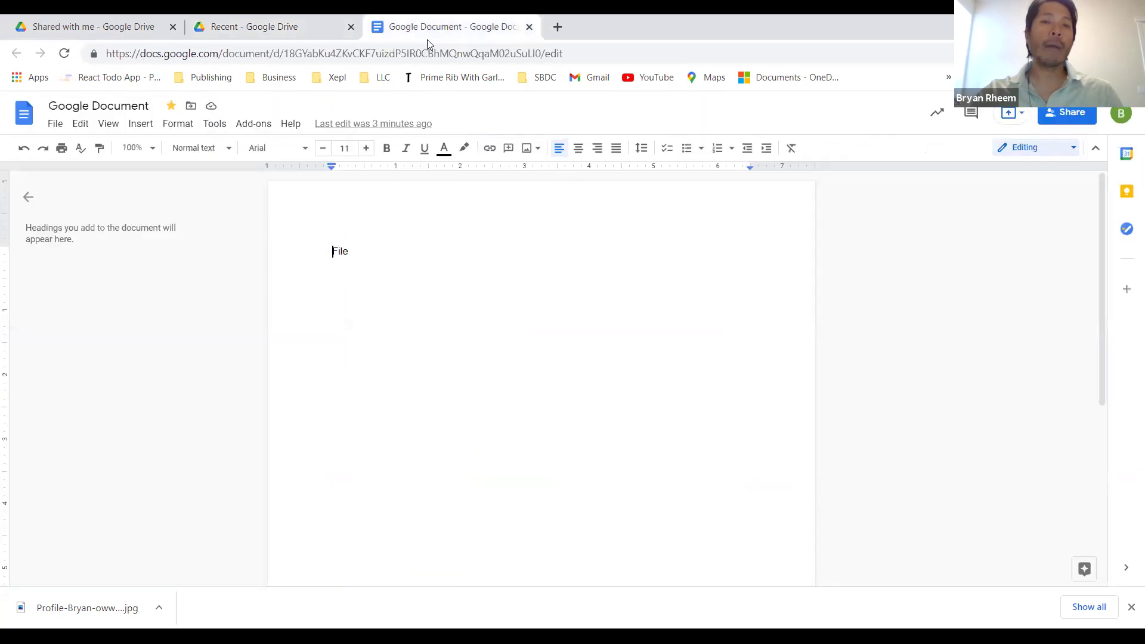
click(371, 123)
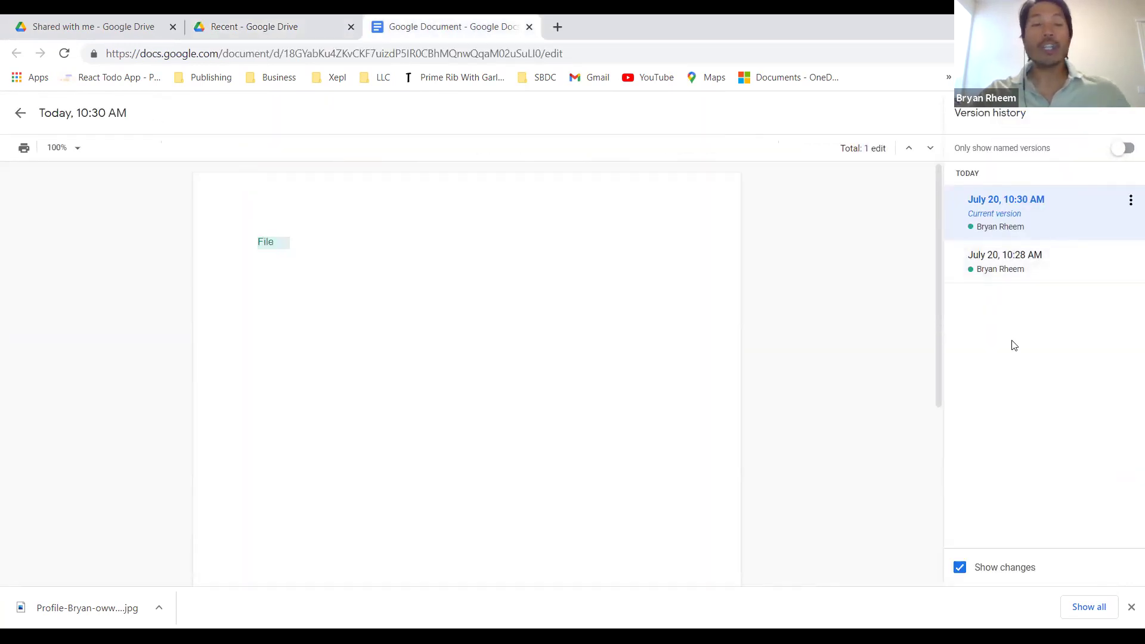
click(274, 27)
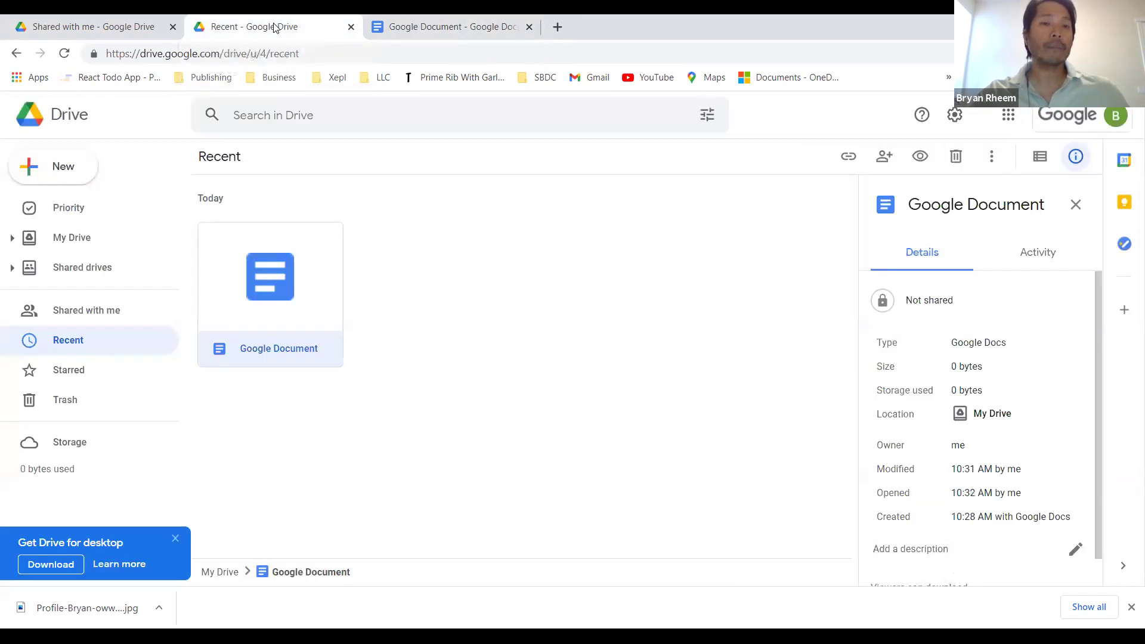
click(389, 116)
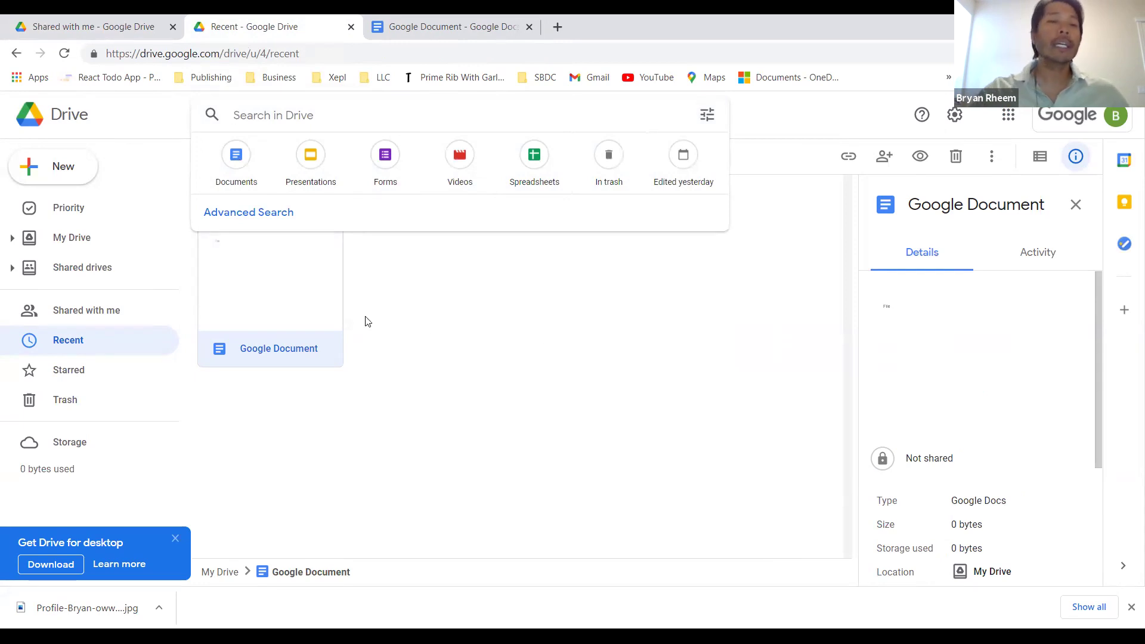
click(704, 116)
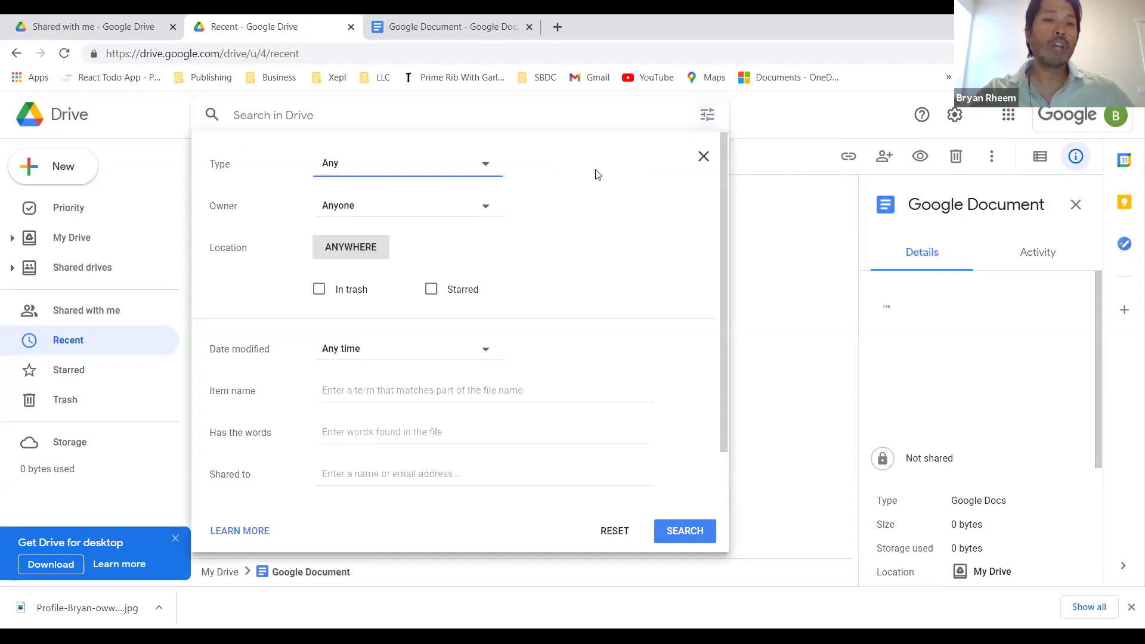
click(483, 170)
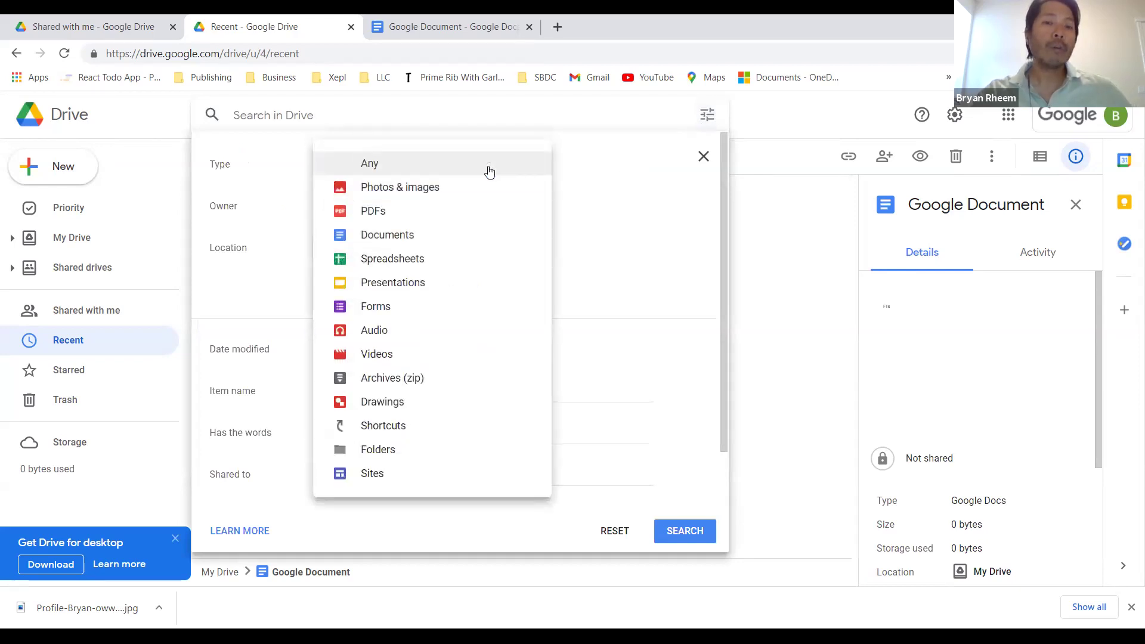
click(652, 179)
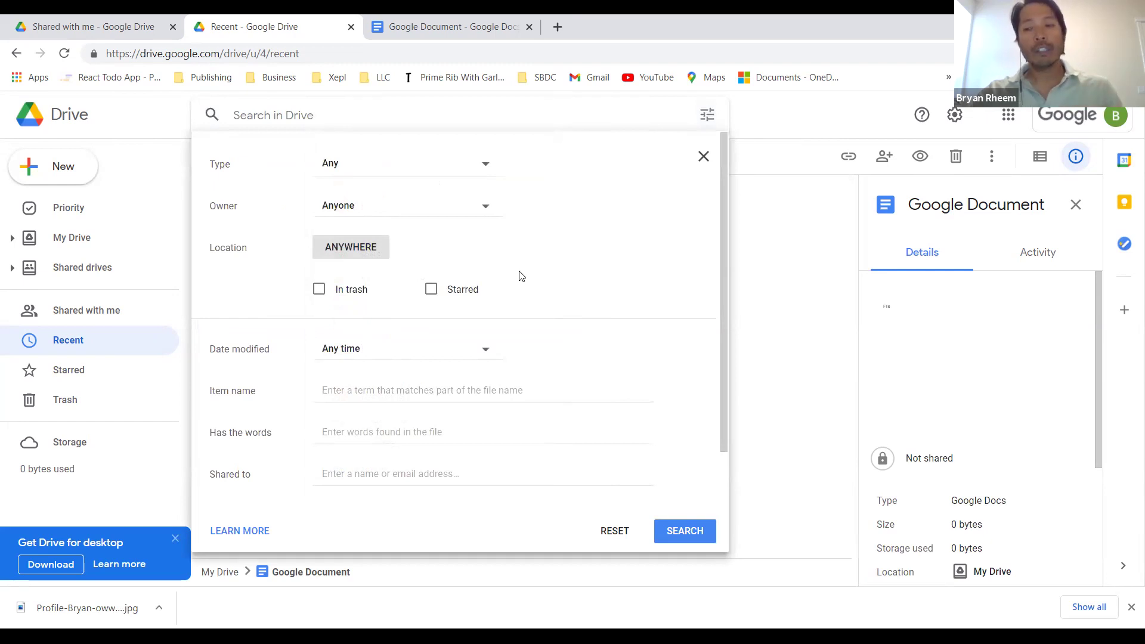
click(455, 381)
click(596, 362)
scroll(432, 357, down, 1)
click(439, 385)
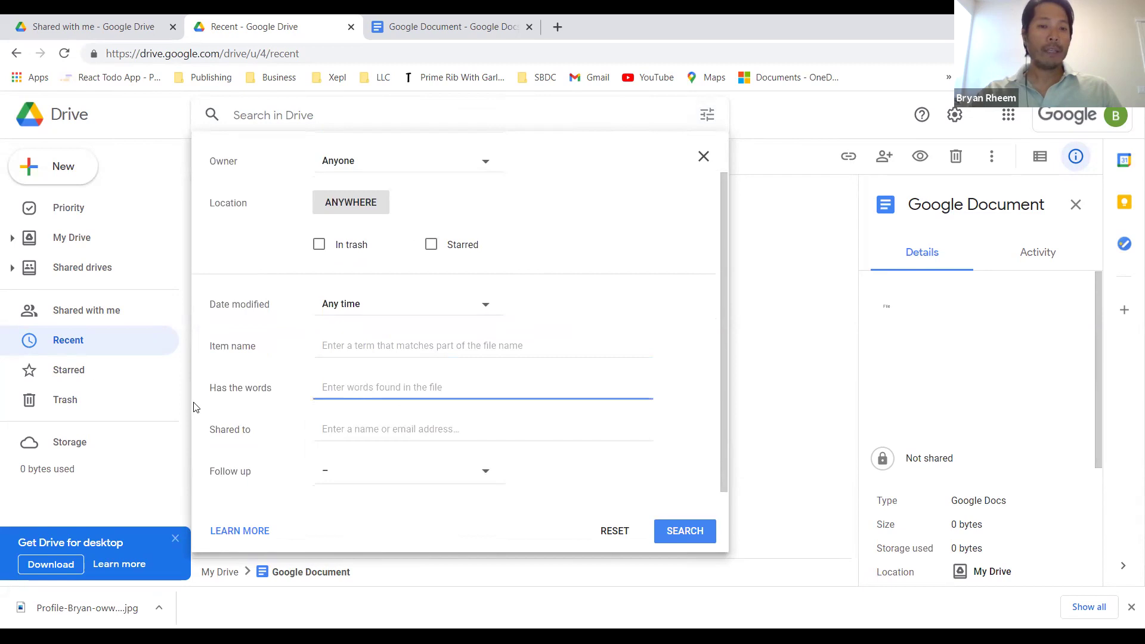
click(500, 408)
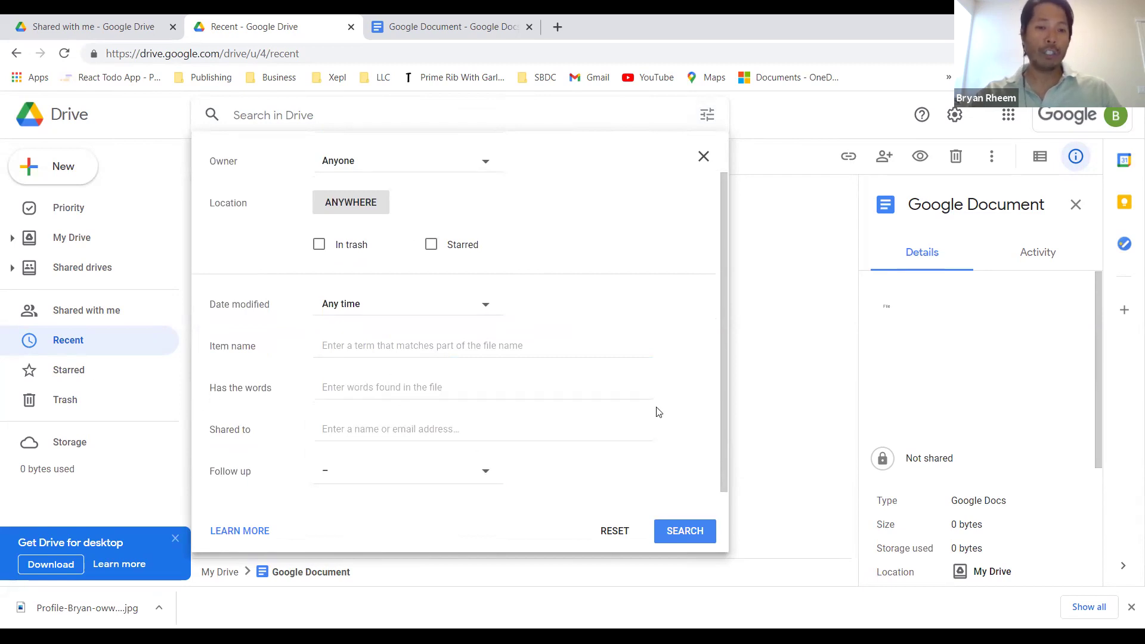
scroll(494, 265, up, 1)
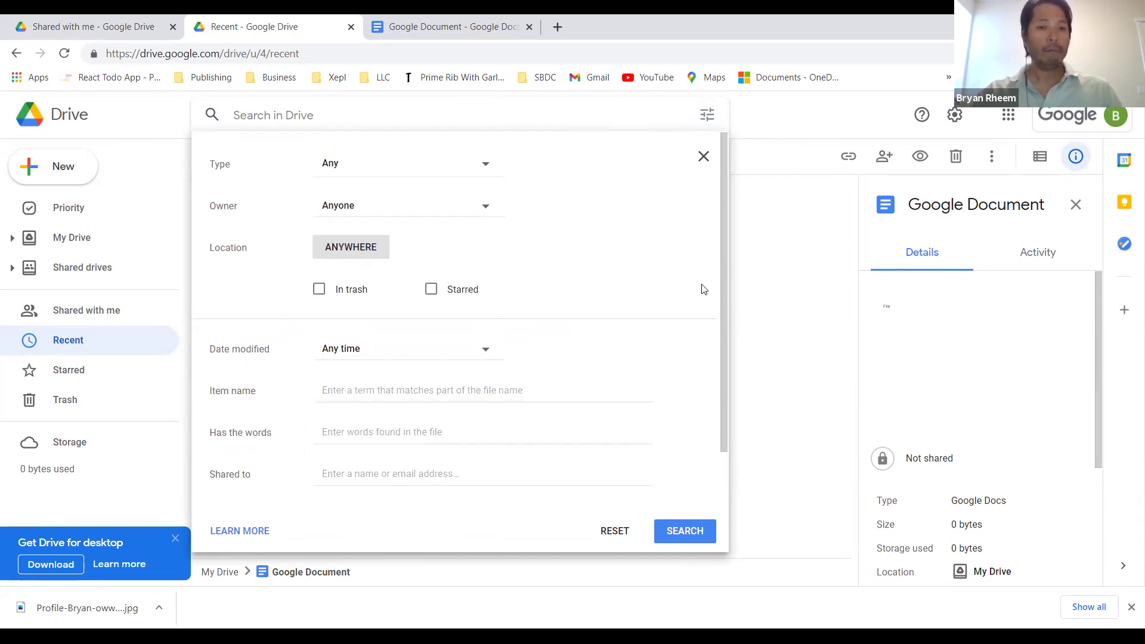
click(610, 115)
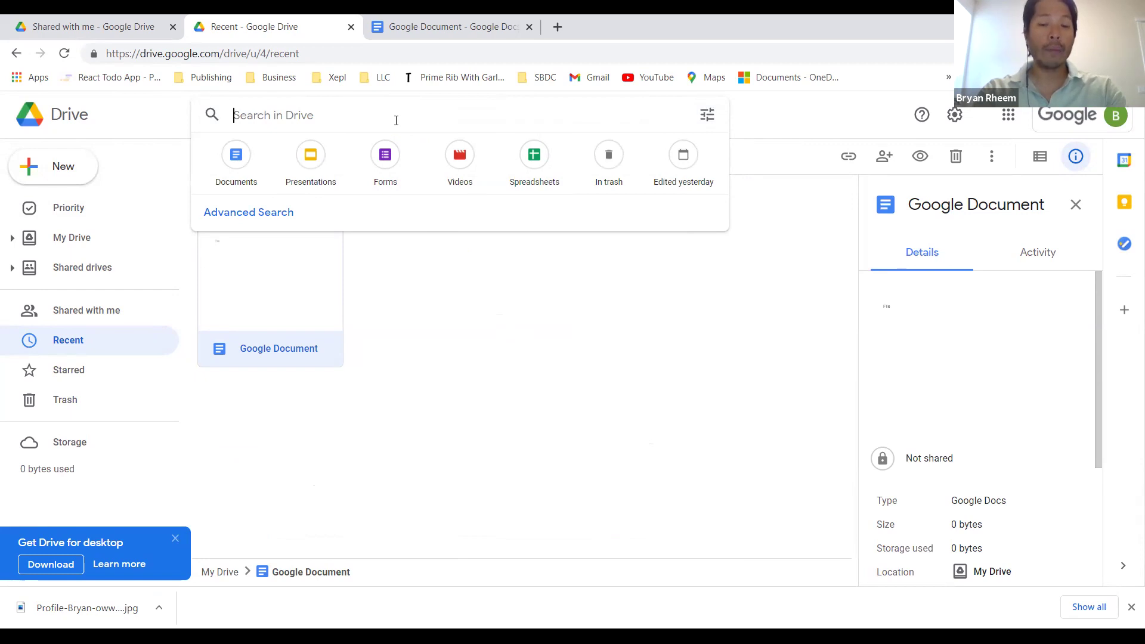
Step: Search Drive for 'goo', then view the second account's Shared with me page
text(goo)
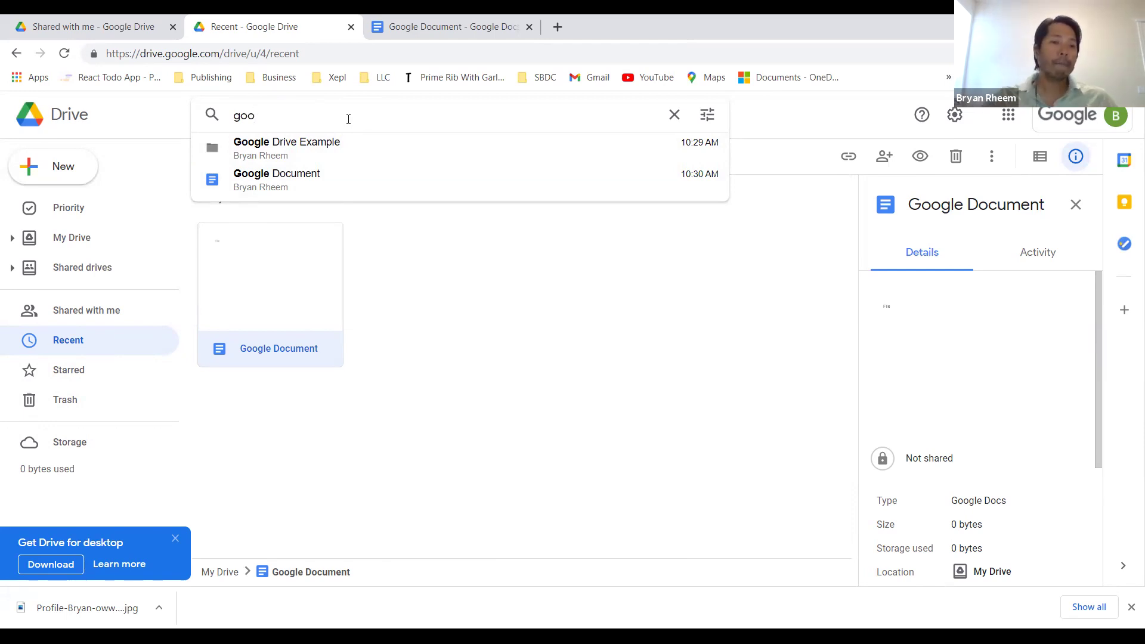
click(99, 35)
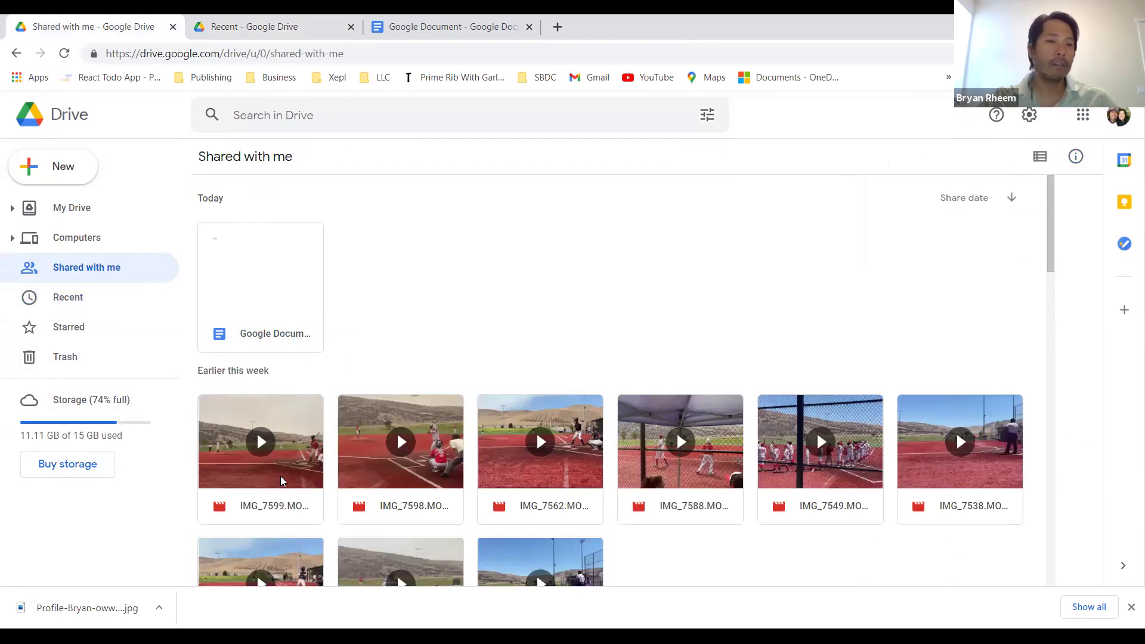
Step: Show the second account's Recent files list
click(79, 300)
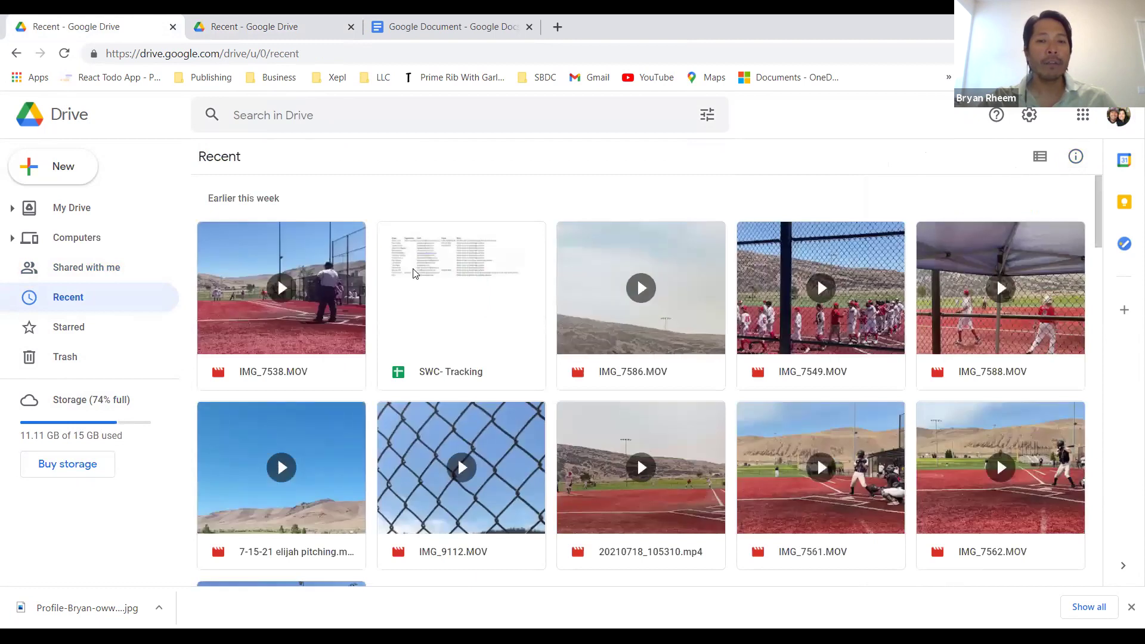
scroll(418, 273, down, 20)
scroll(415, 273, down, 3)
scroll(417, 274, up, 20)
Step: Return to the first account's goo search, review Google Document's details, and close the Settings menu
click(292, 27)
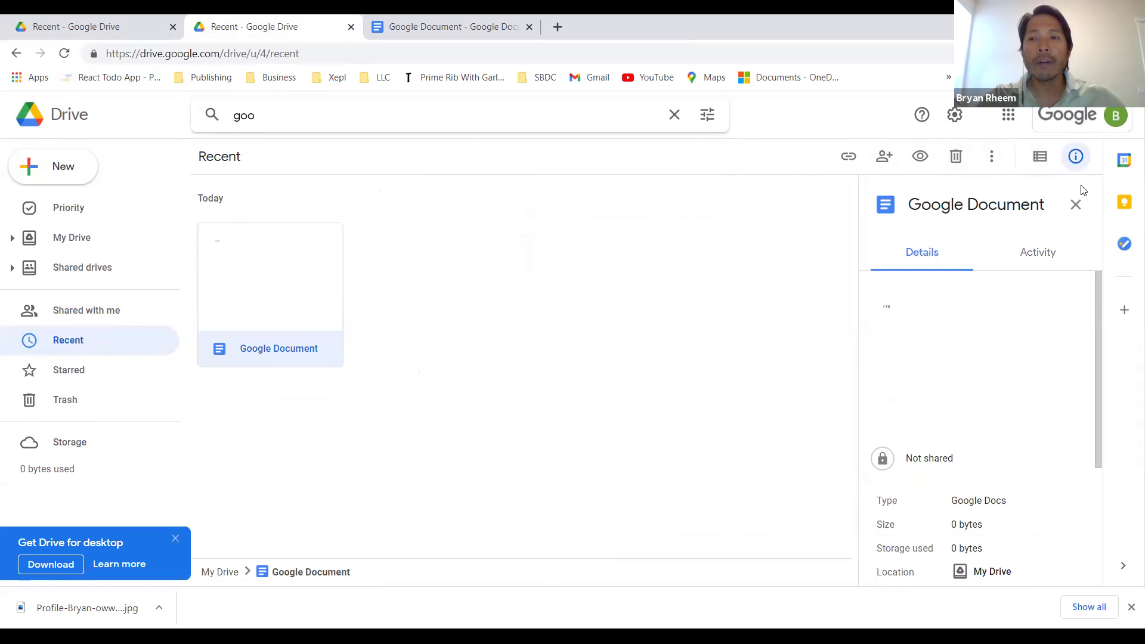
scroll(1025, 465, down, 3)
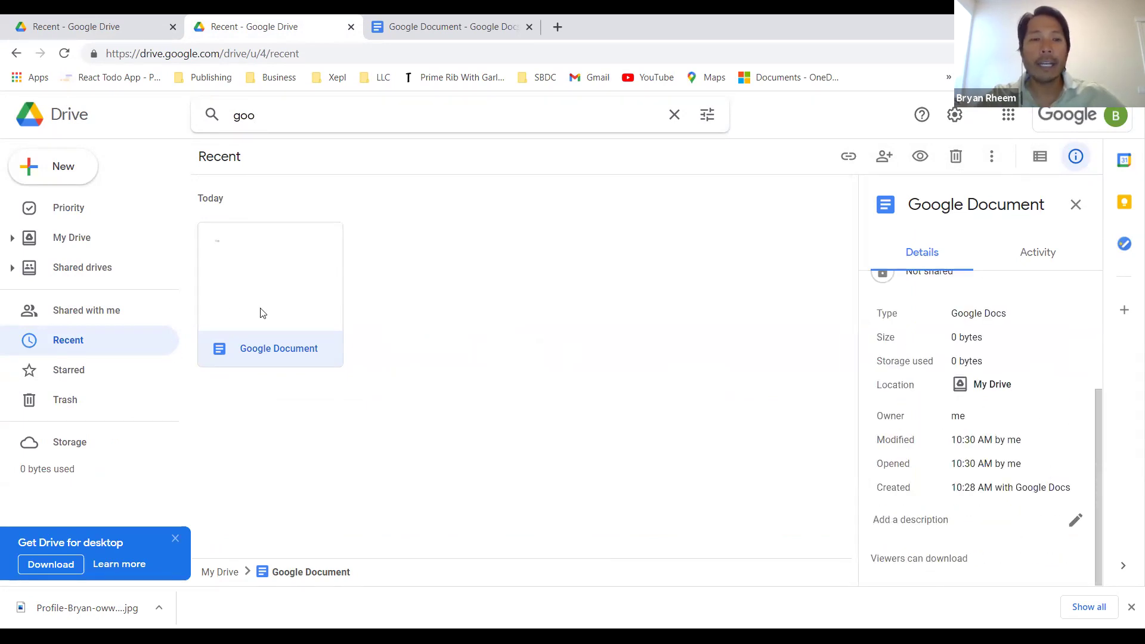
scroll(1001, 360, up, 1)
scroll(1002, 364, up, 3)
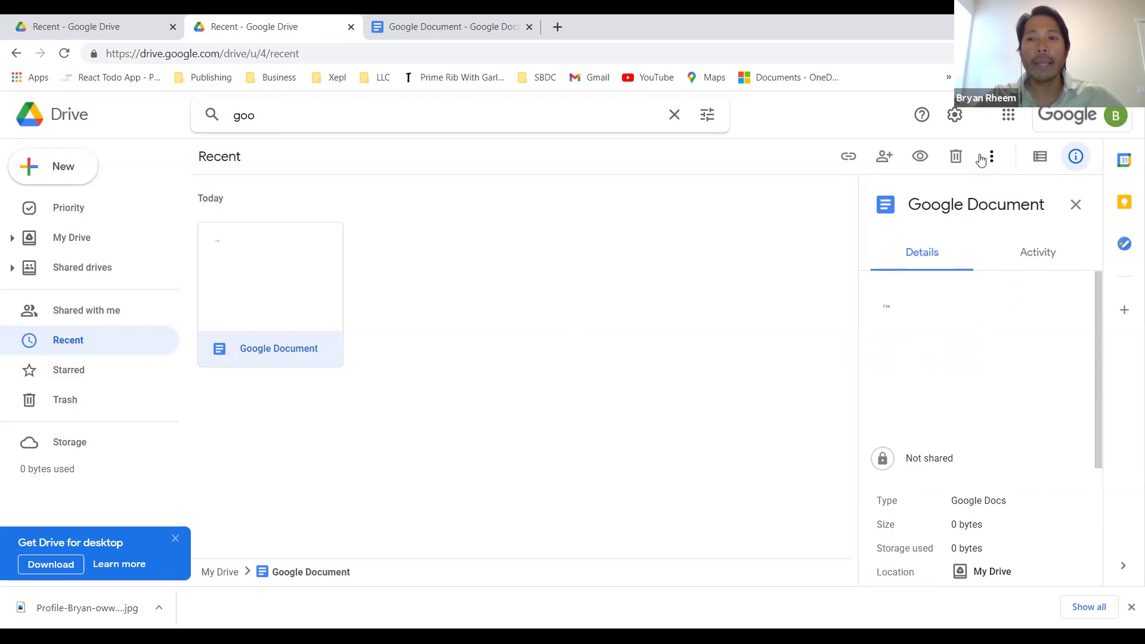
click(954, 116)
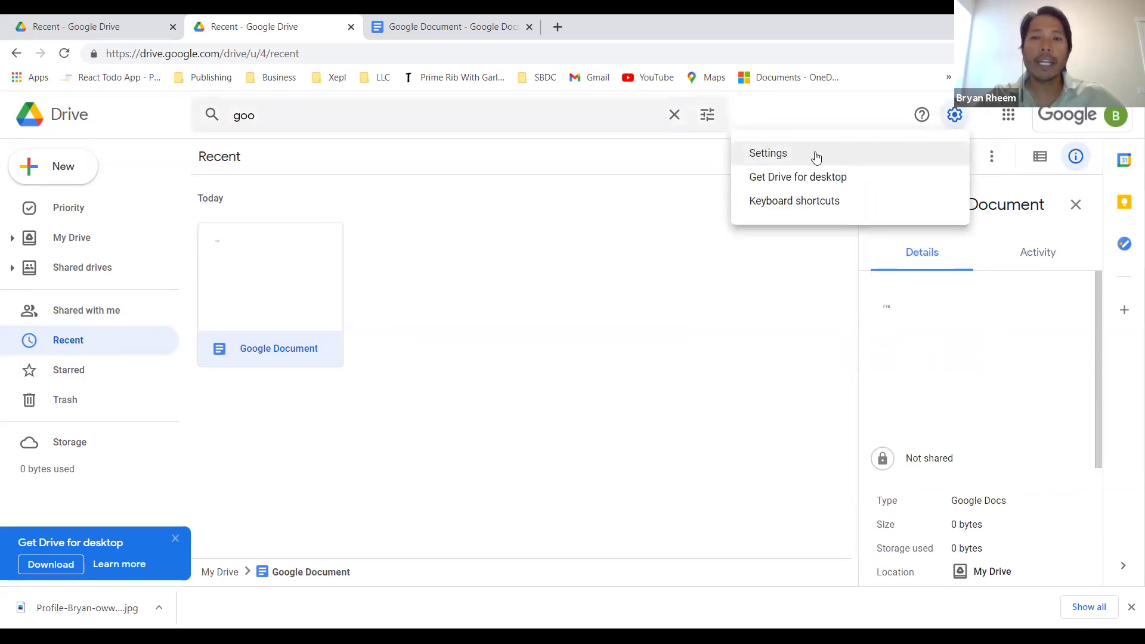
click(583, 388)
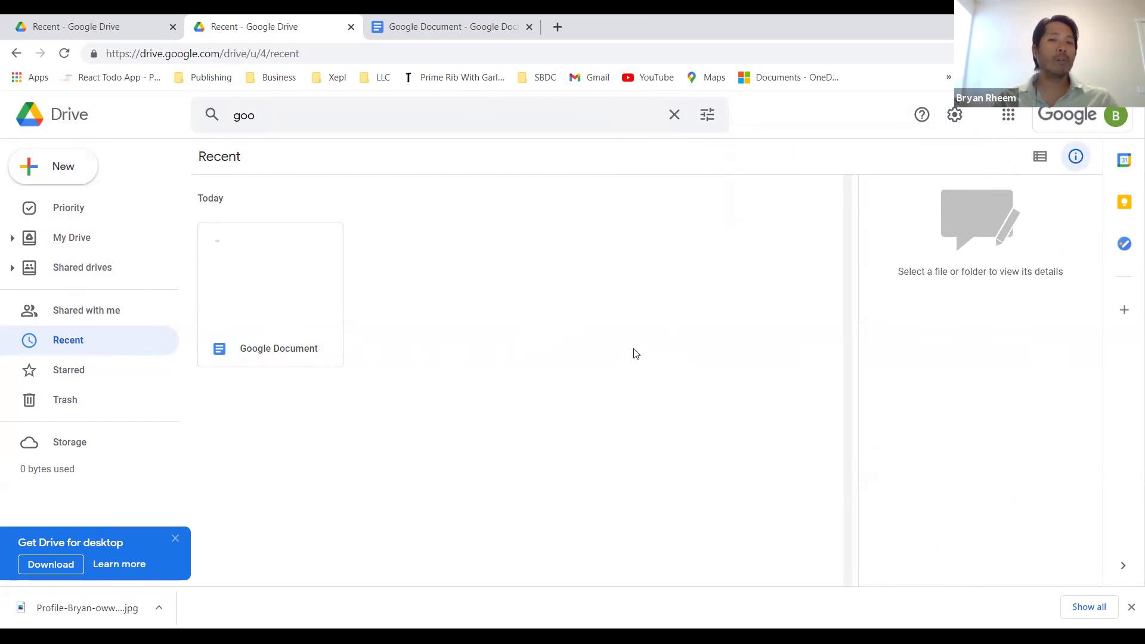
Step: Upload 2Factor Authentication.jpg from the Pictures folder so it appears in Recent beside Google Document
click(70, 169)
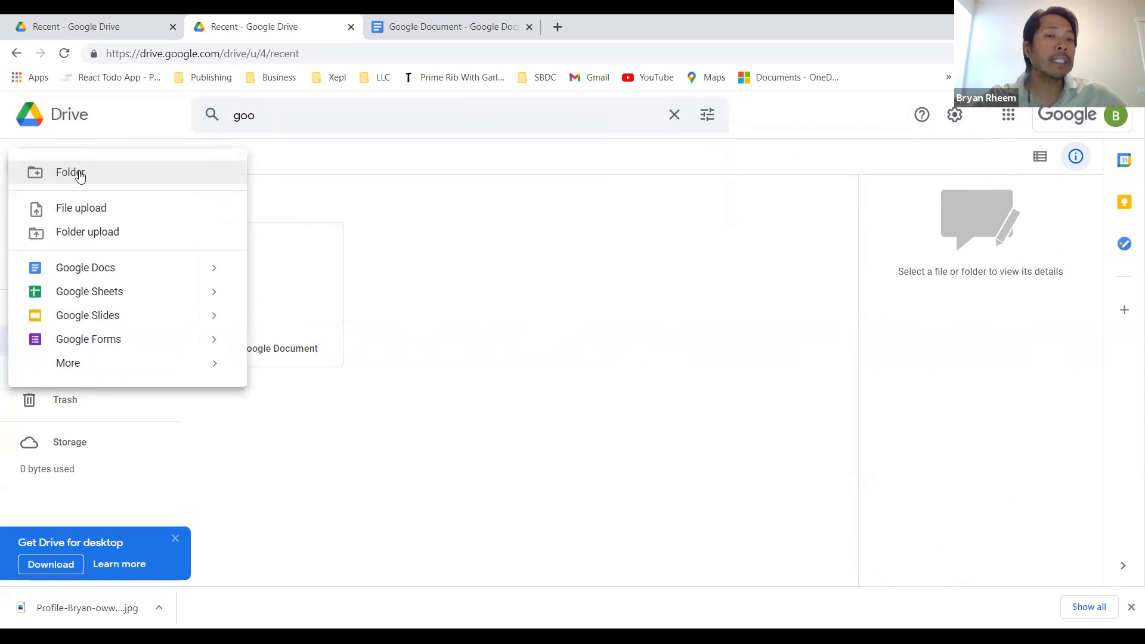
click(78, 208)
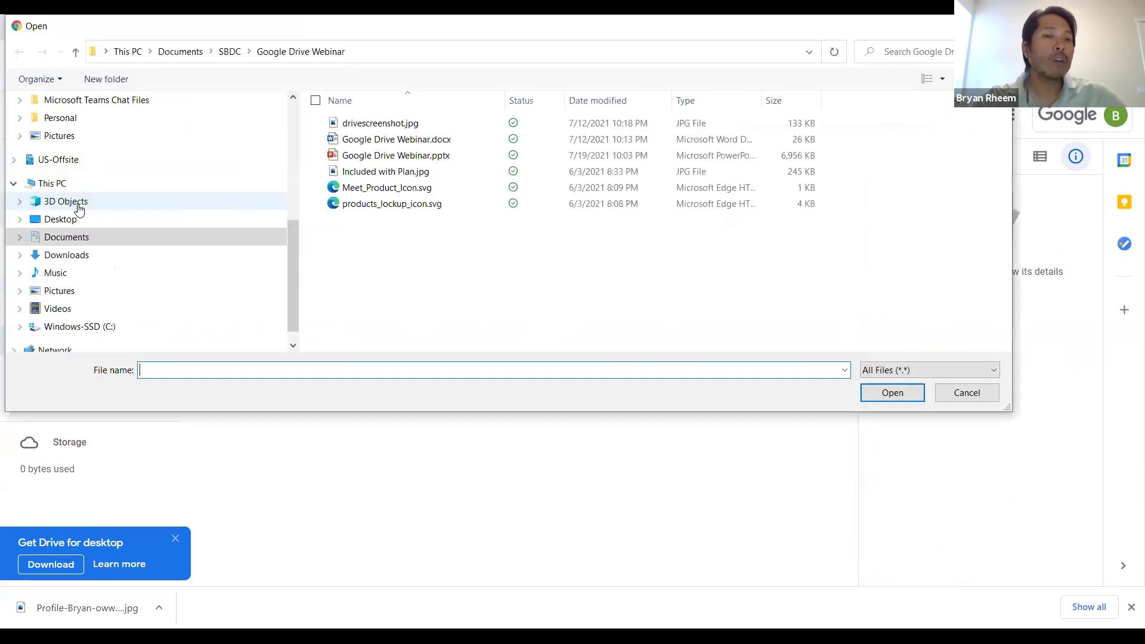
click(71, 137)
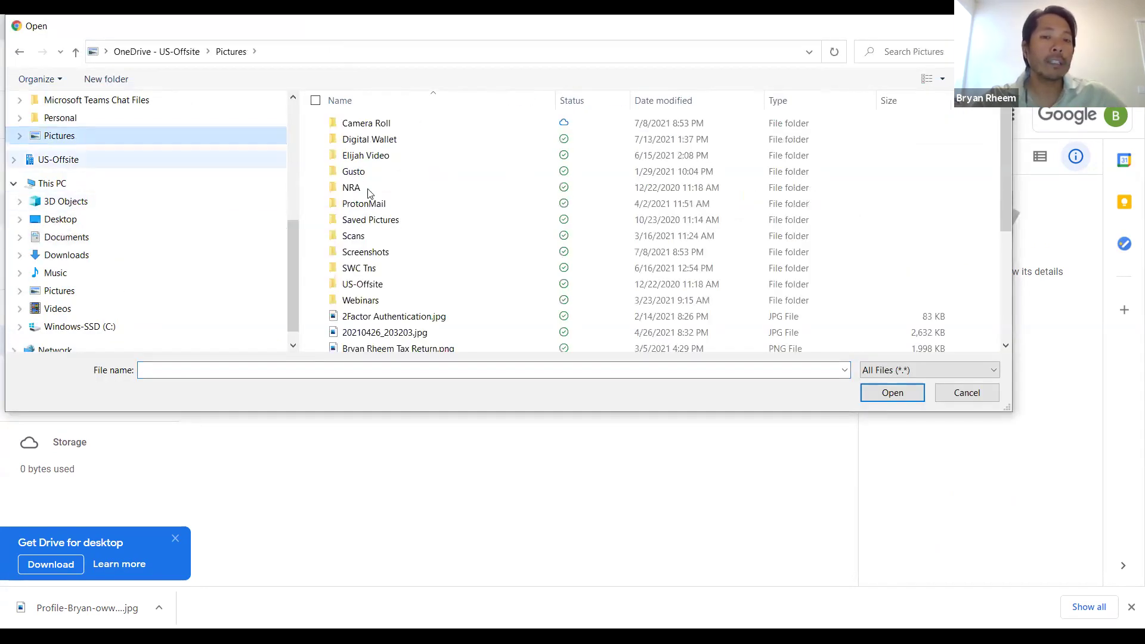
scroll(449, 266, down, 1)
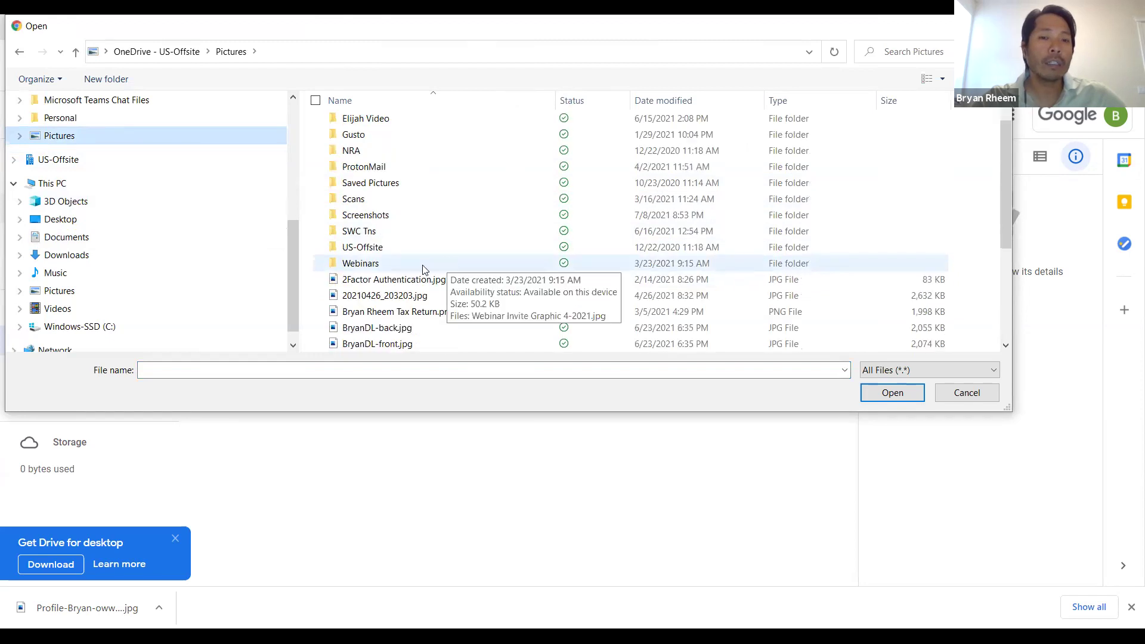
click(367, 280)
key(Return)
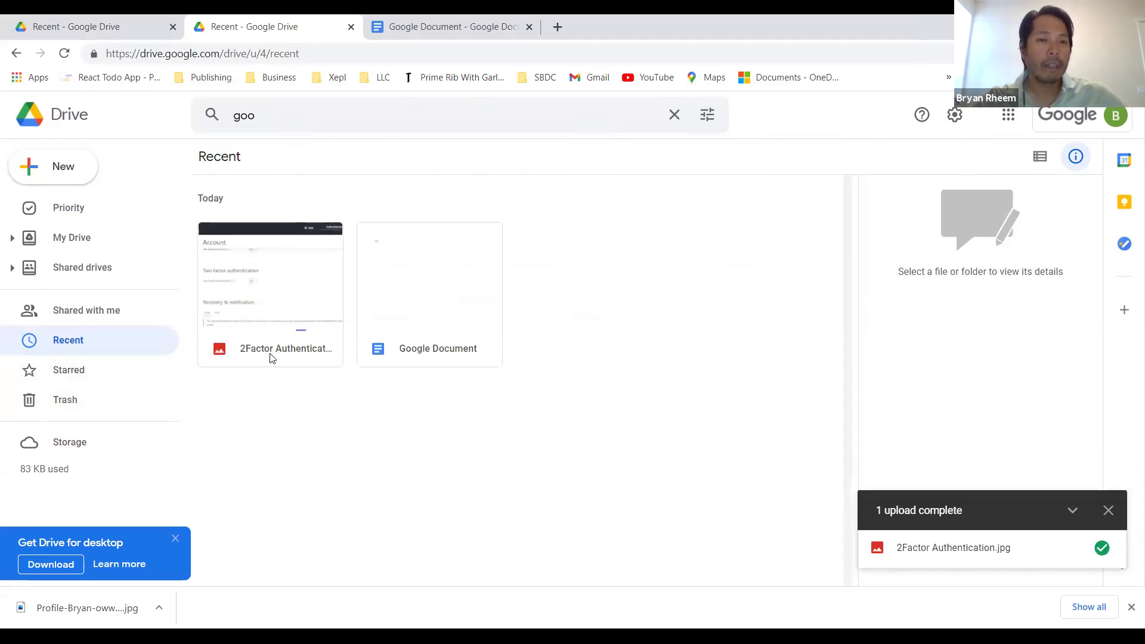
right_click(272, 280)
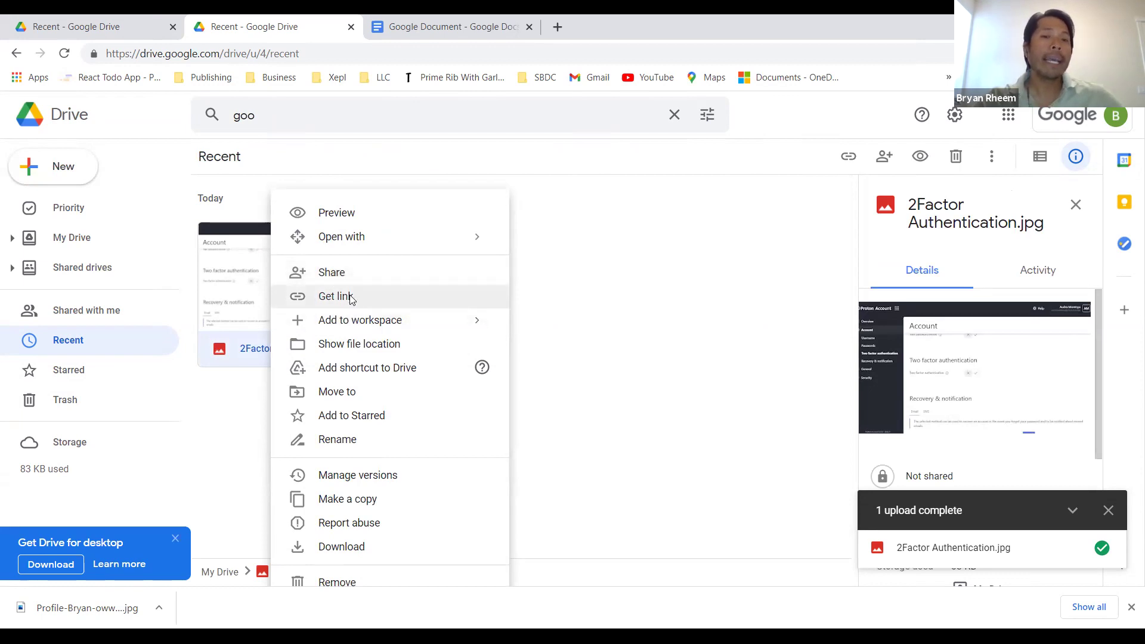
click(348, 298)
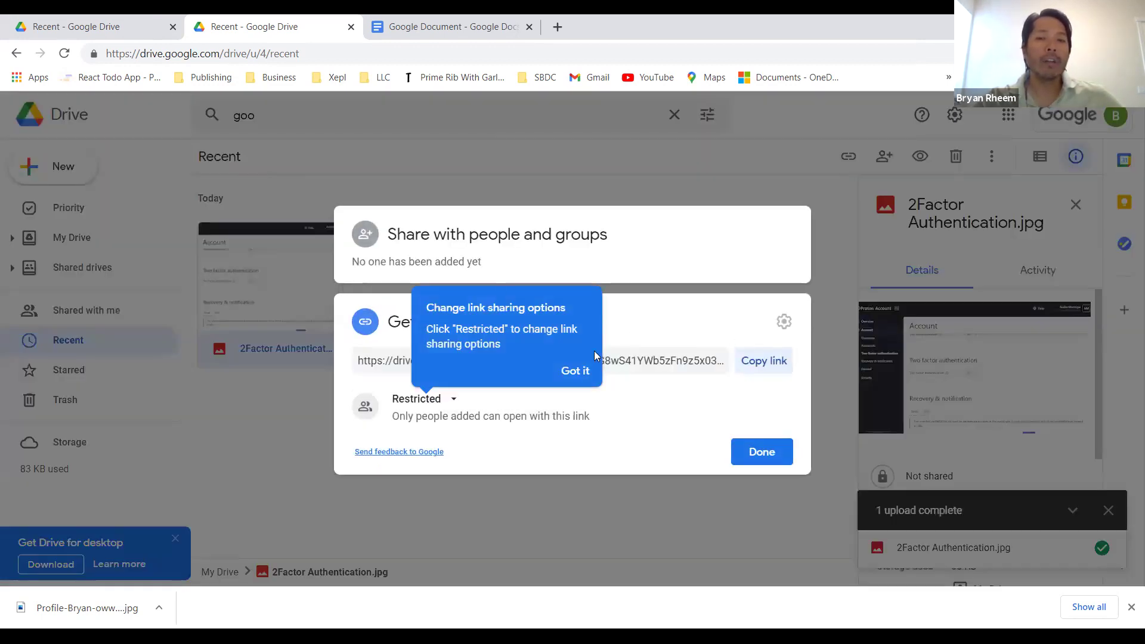
click(576, 372)
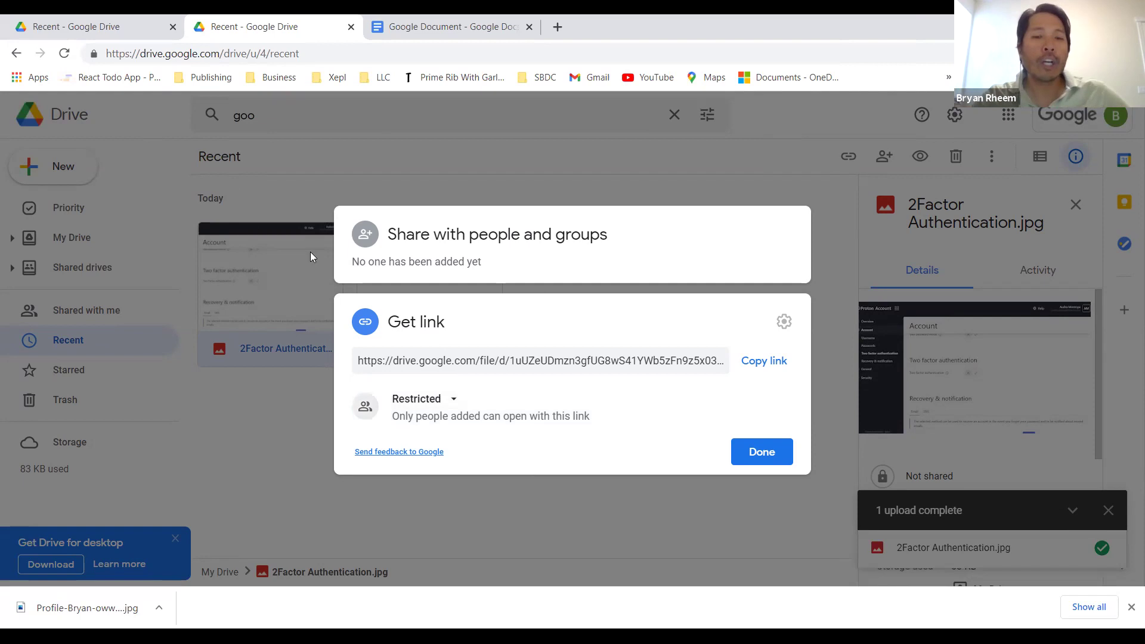
click(453, 405)
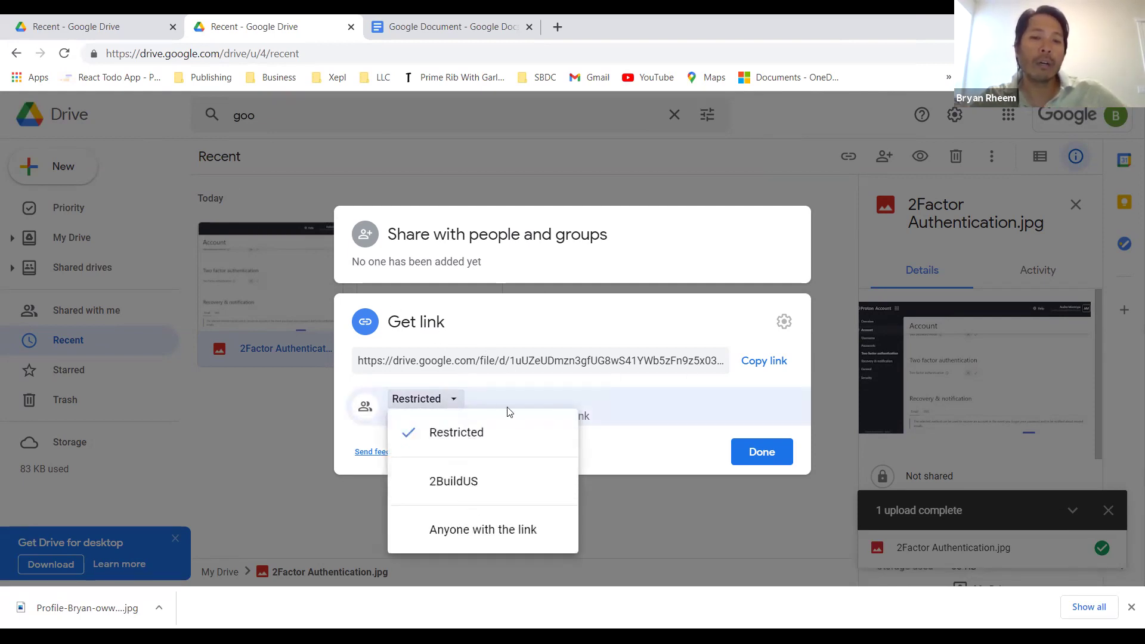
click(470, 430)
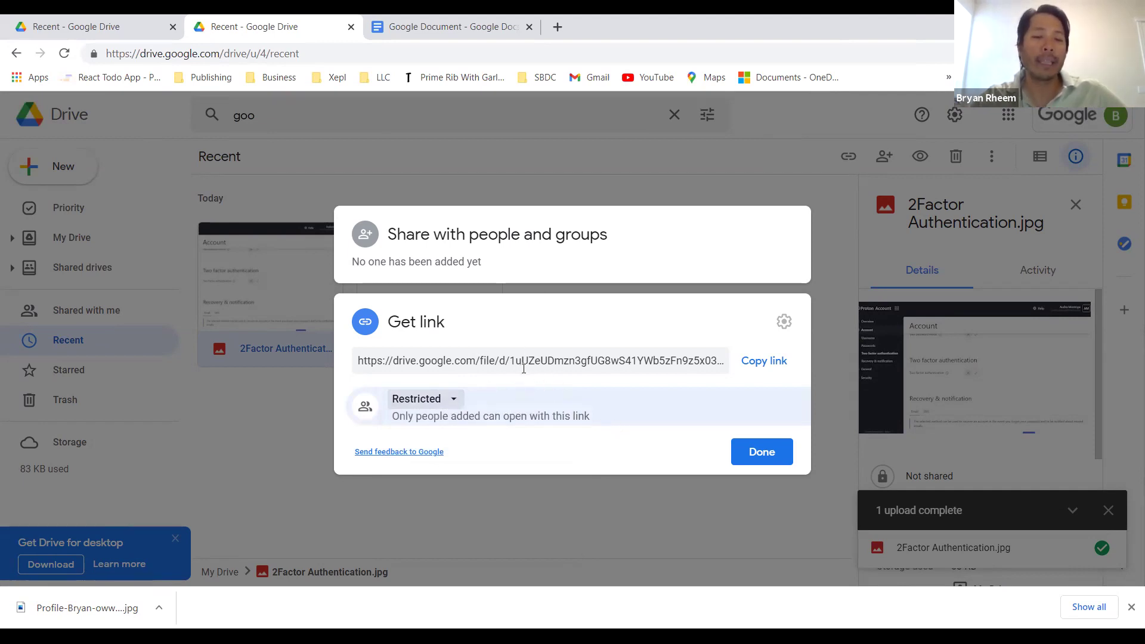
click(767, 453)
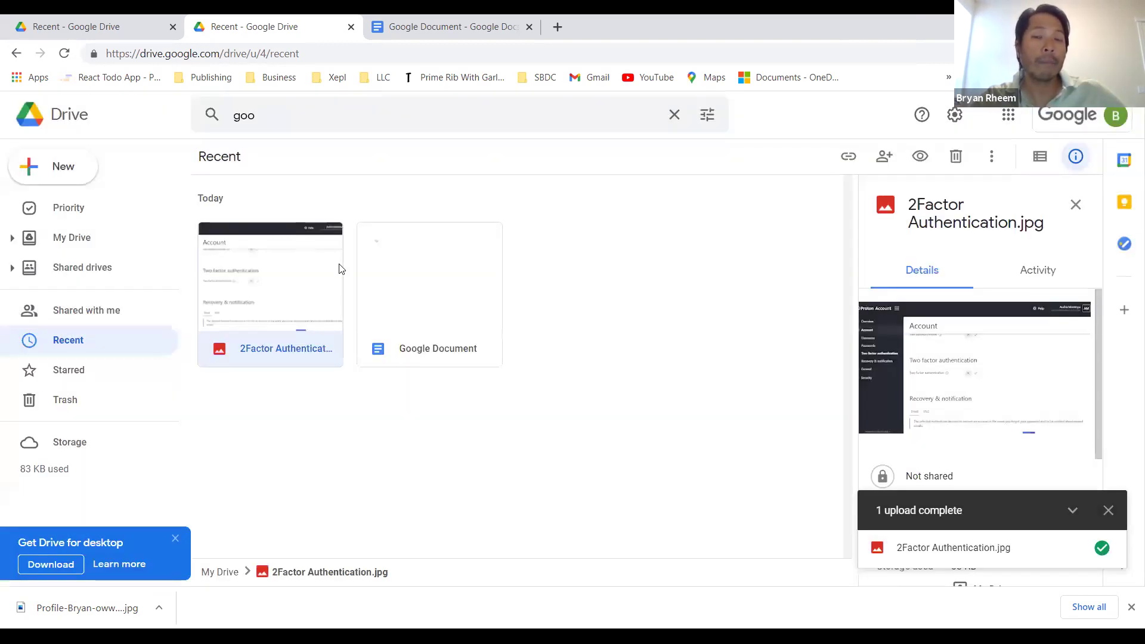
Step: Dismiss the image's options menu and advance to the Pricing Plans slide listing tiers from 15 GB free to 2 TB
right_click(339, 269)
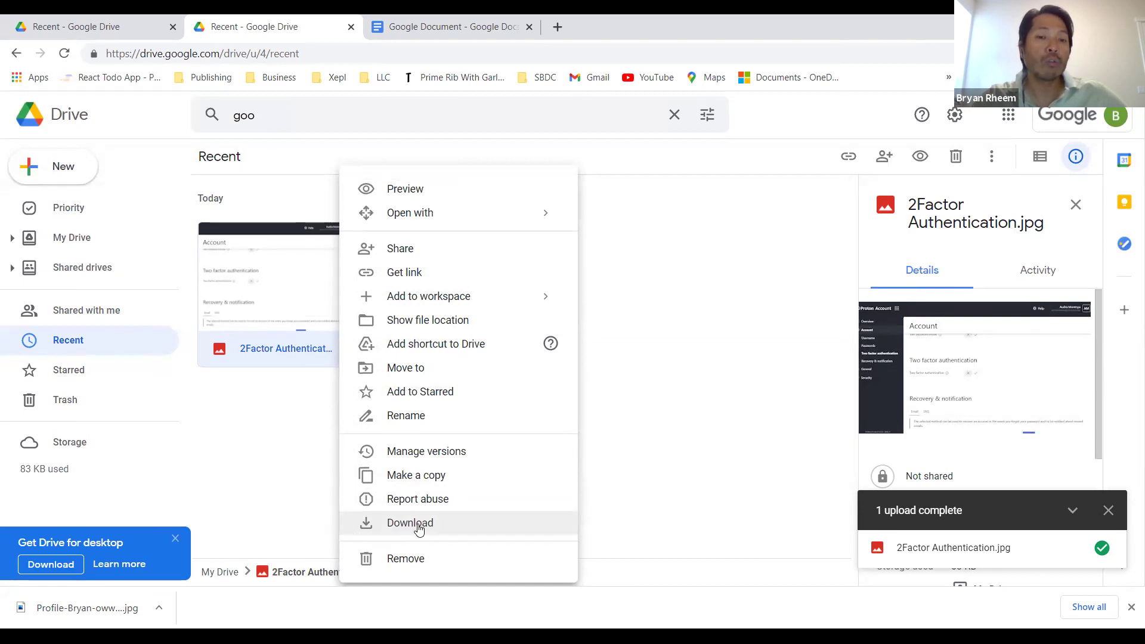
click(691, 309)
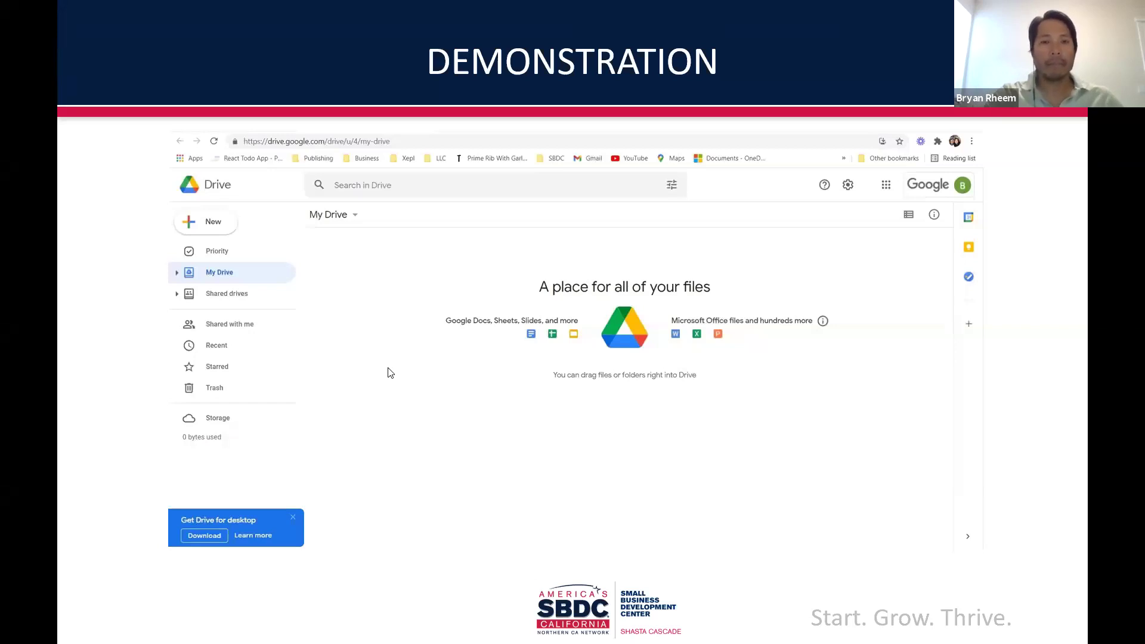
key(Right)
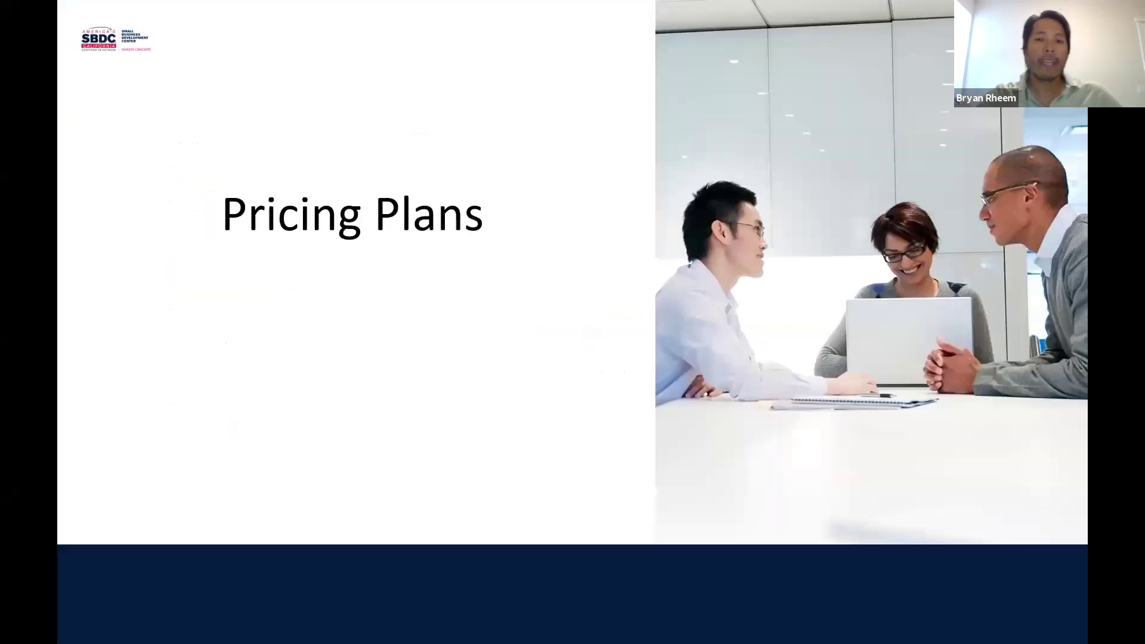
key(Right)
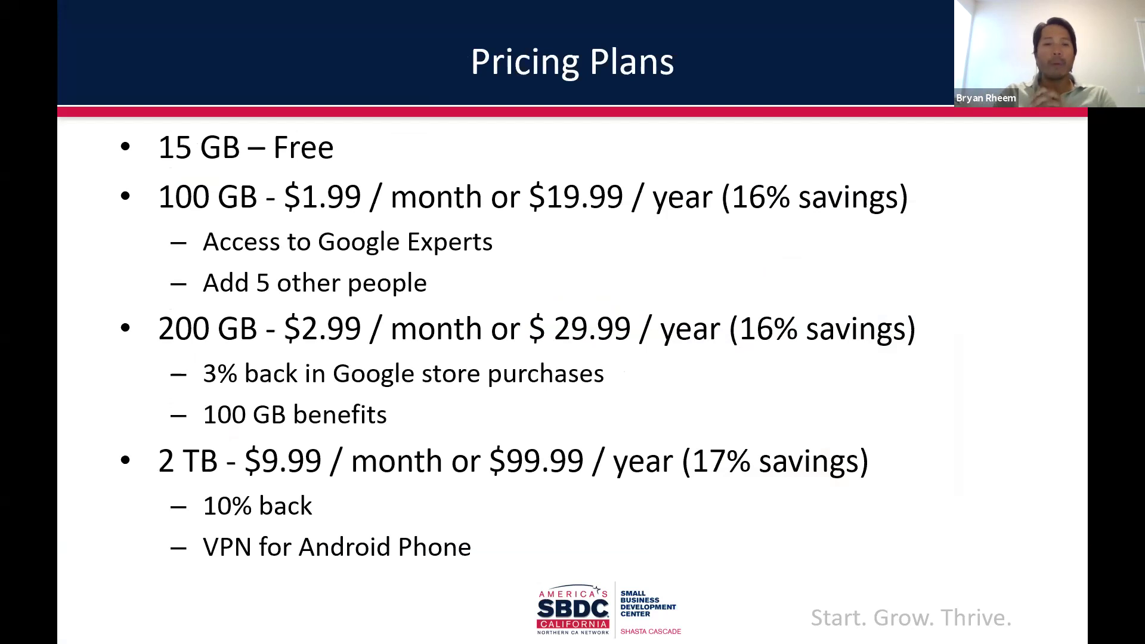